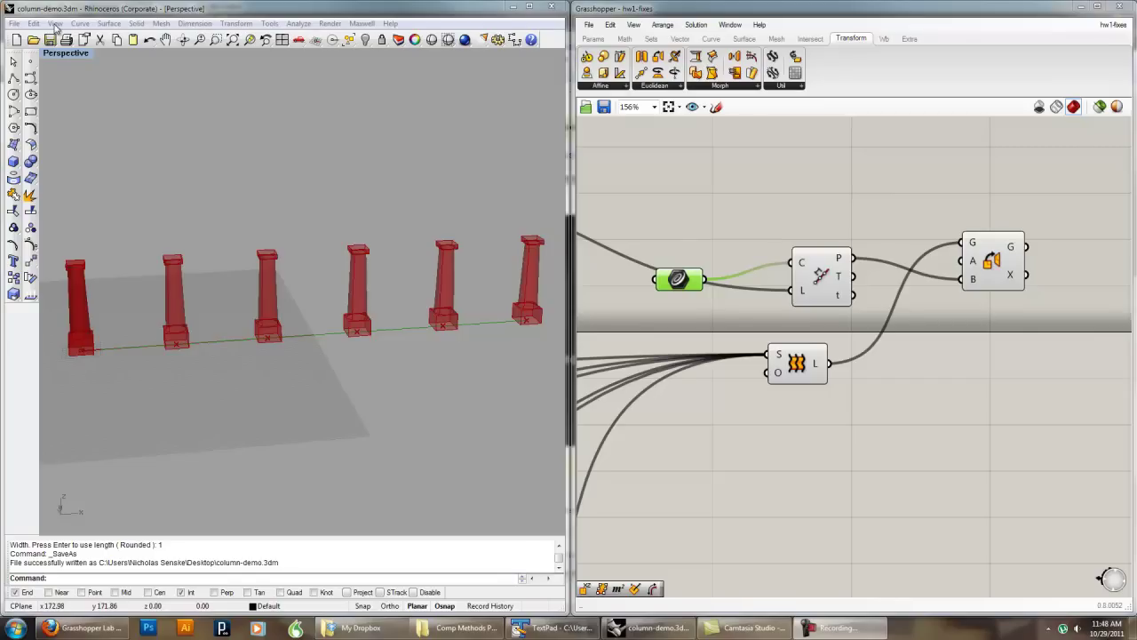
Switch the Rhino viewport from perspective to the Front view and frame all six columns.
click(219, 180)
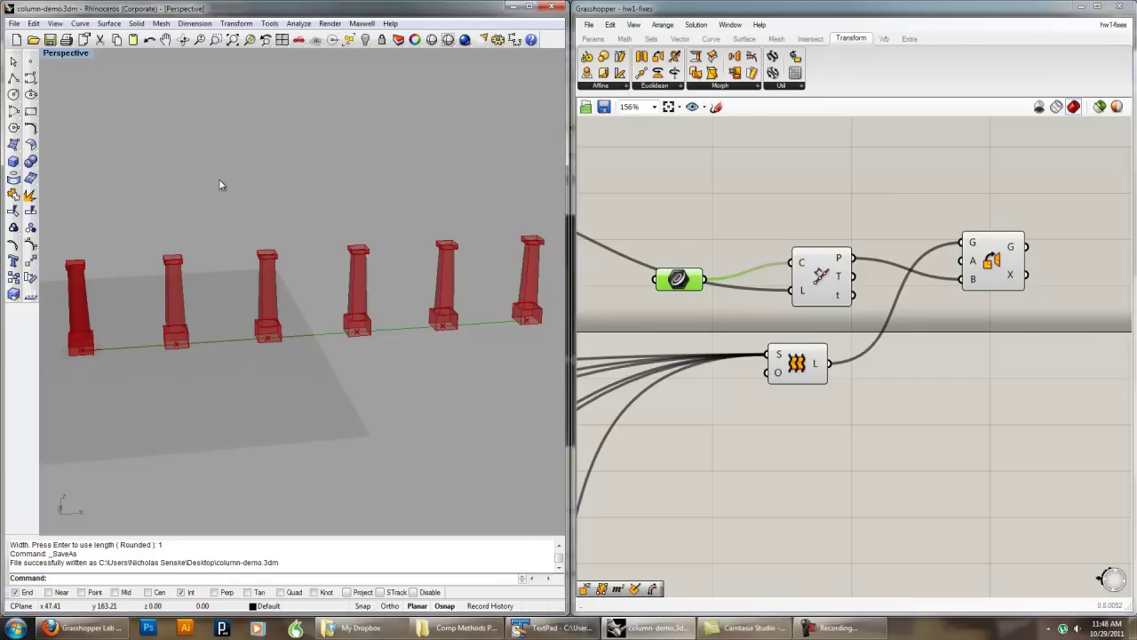
key(ctrl+F2)
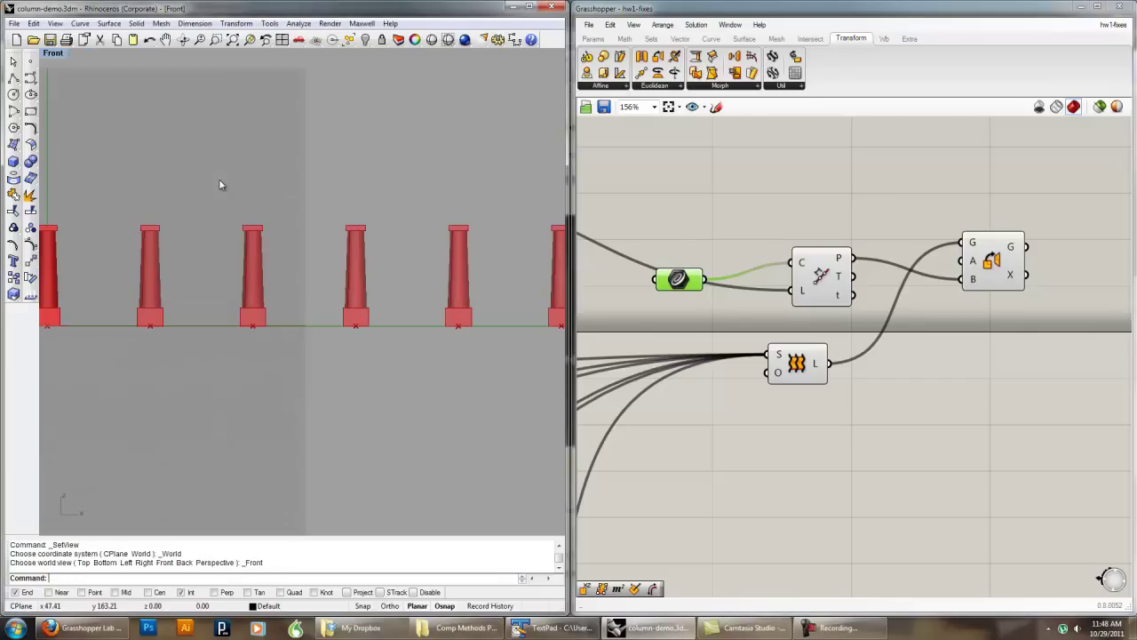
scroll(223, 192, down, 3)
scroll(272, 198, up, 1)
right_drag(272, 198, 317, 234)
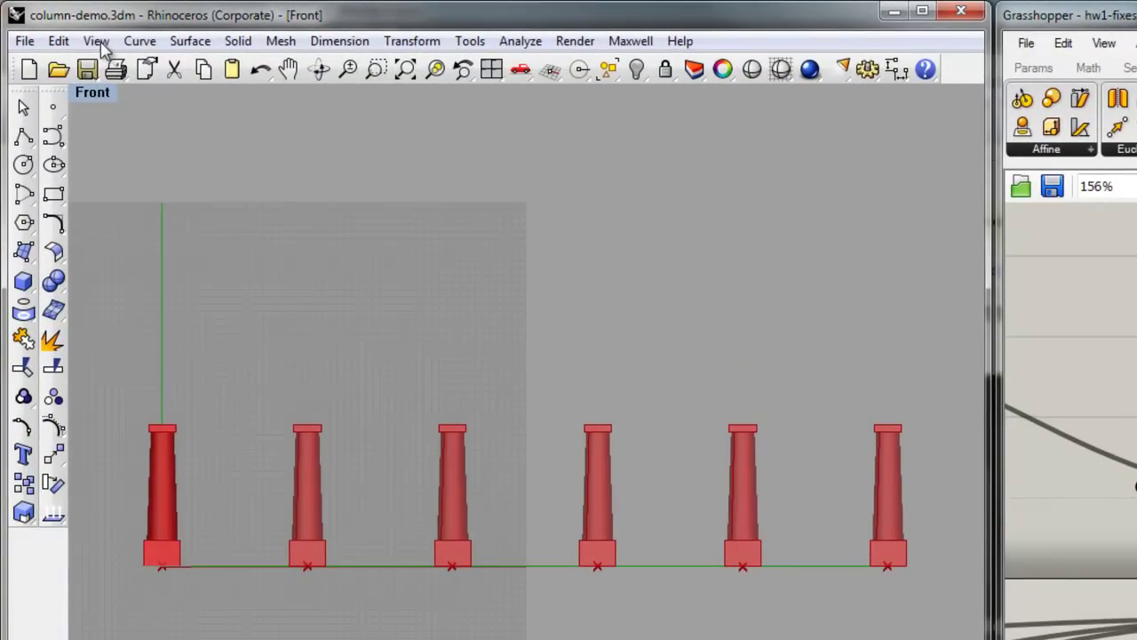
Save the current Front view as a named view called My Submission.
click(98, 42)
mouse_move(195, 201)
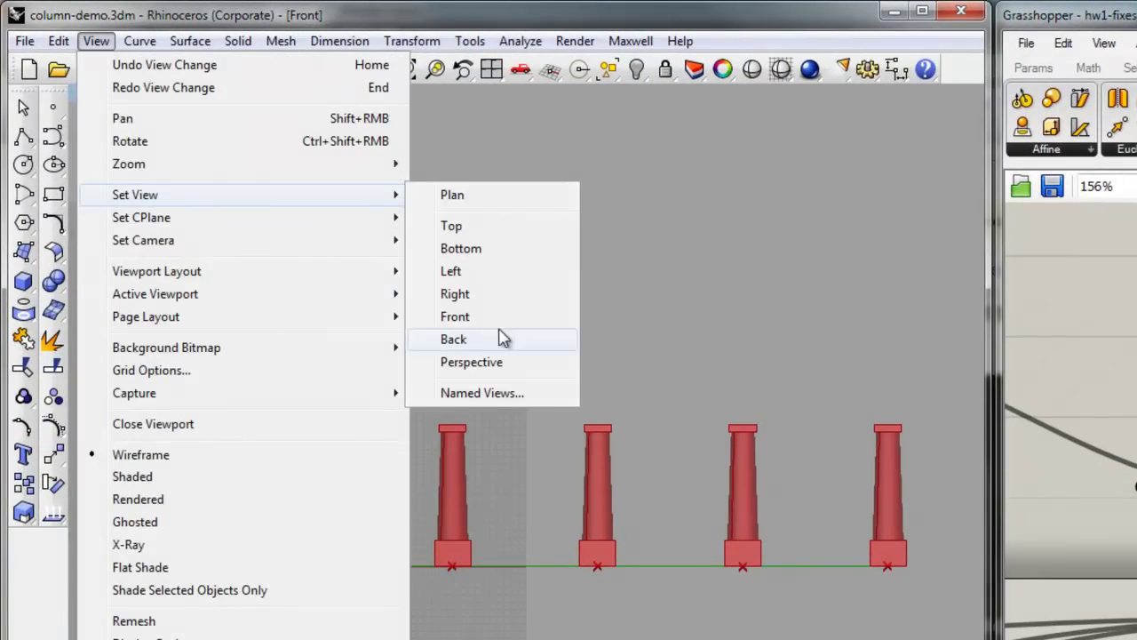
click(482, 394)
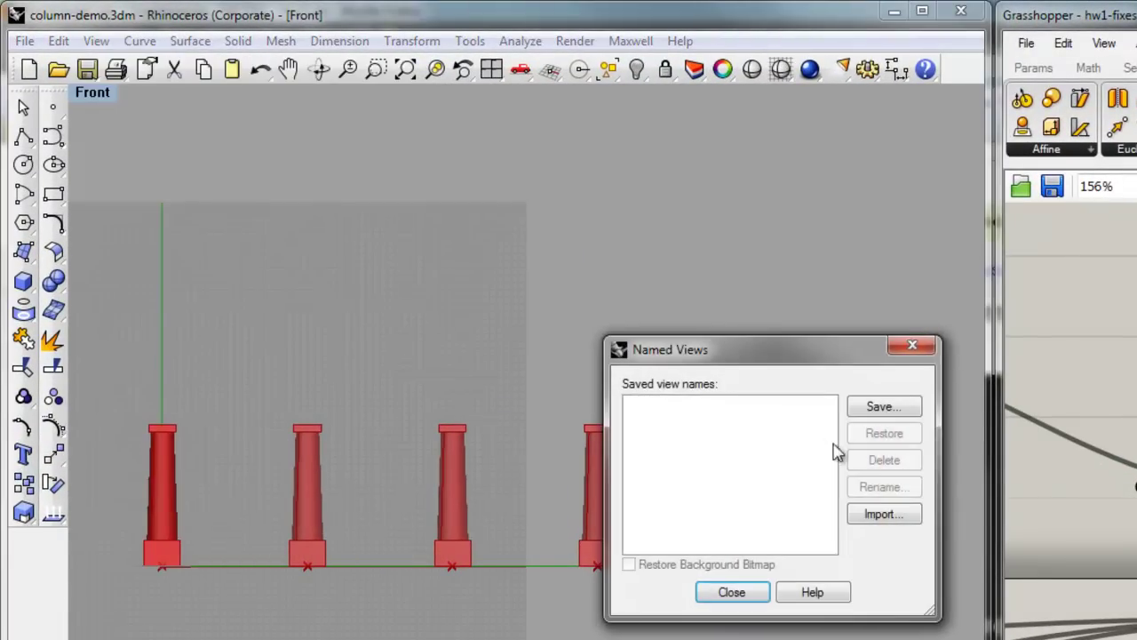
click(898, 416)
text(My Submission)
click(747, 510)
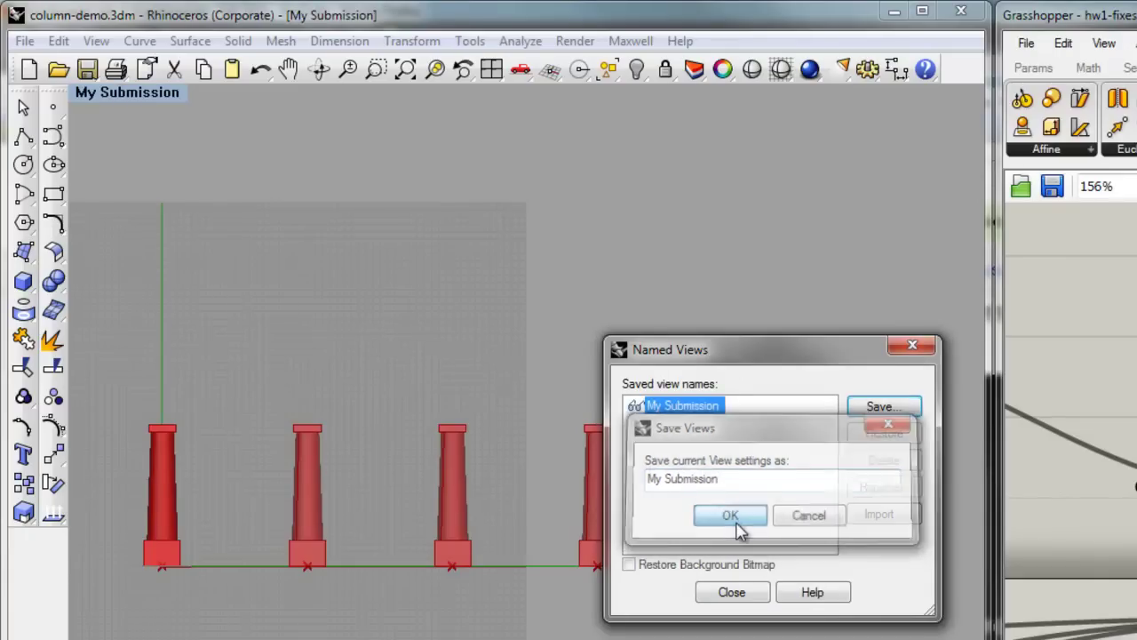
click(750, 593)
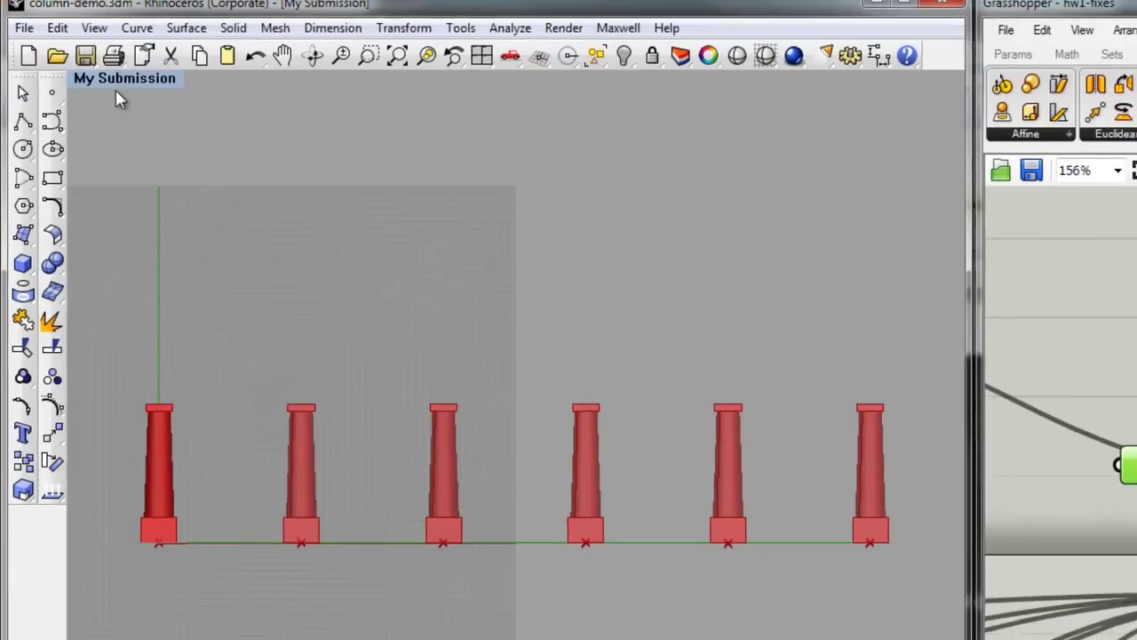
Restore the saved My Submission view in the viewport.
click(118, 92)
mouse_move(145, 209)
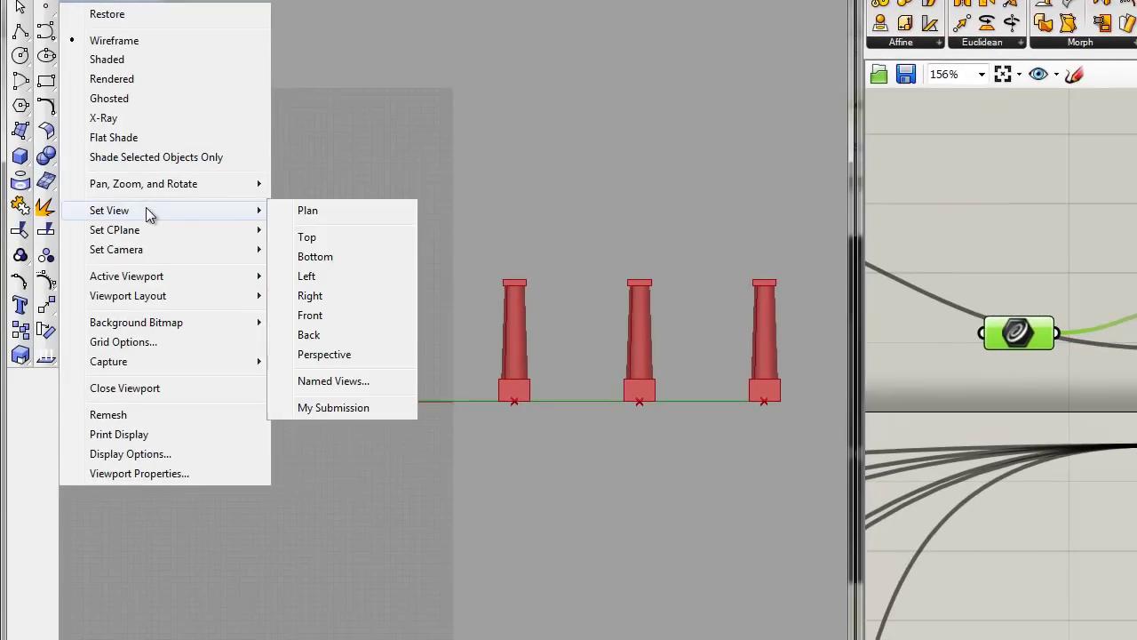
click(346, 410)
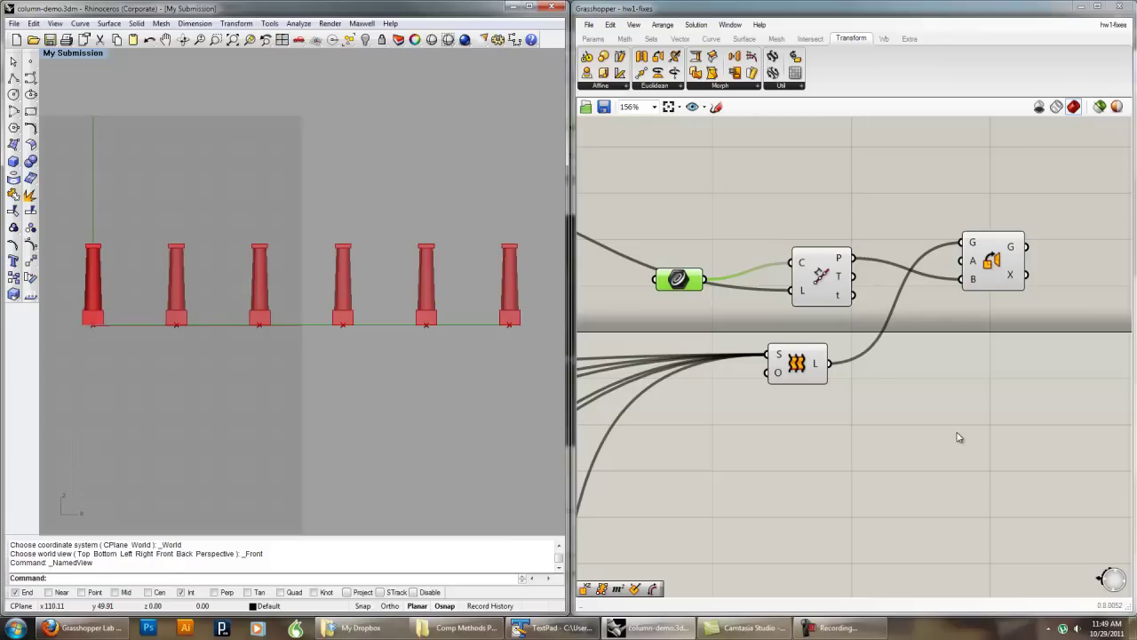
In Grasshopper, bake the columns from the Orient component into Rhino with the default attributes.
mouse_move(798, 374)
mouse_down()
mouse_move(805, 391)
mouse_move(785, 373)
mouse_up()
click(888, 388)
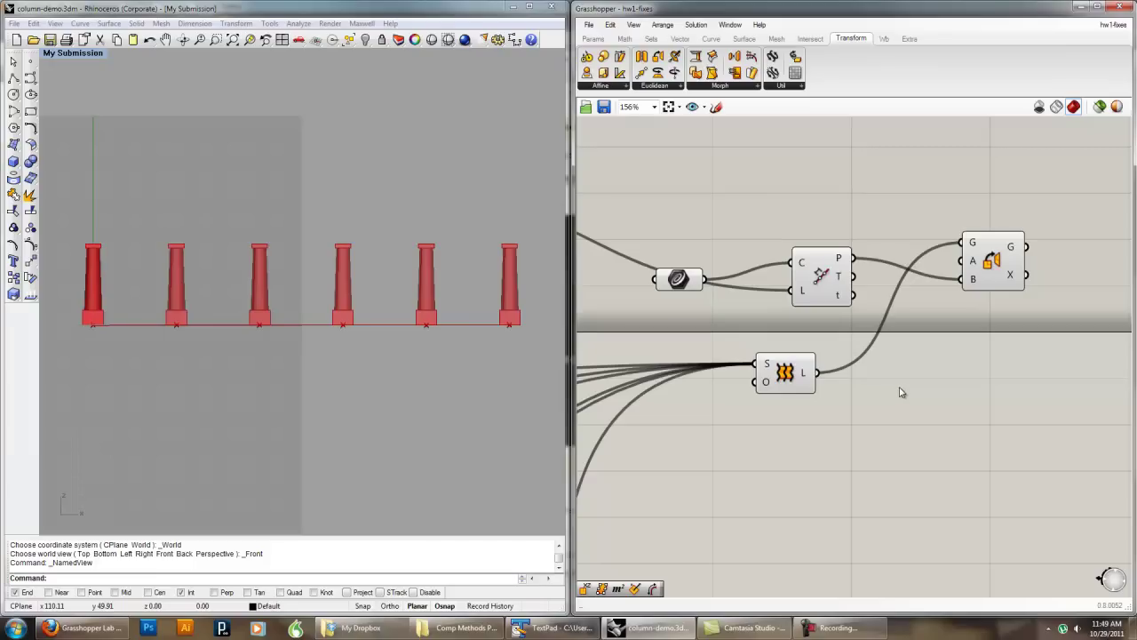
click(995, 272)
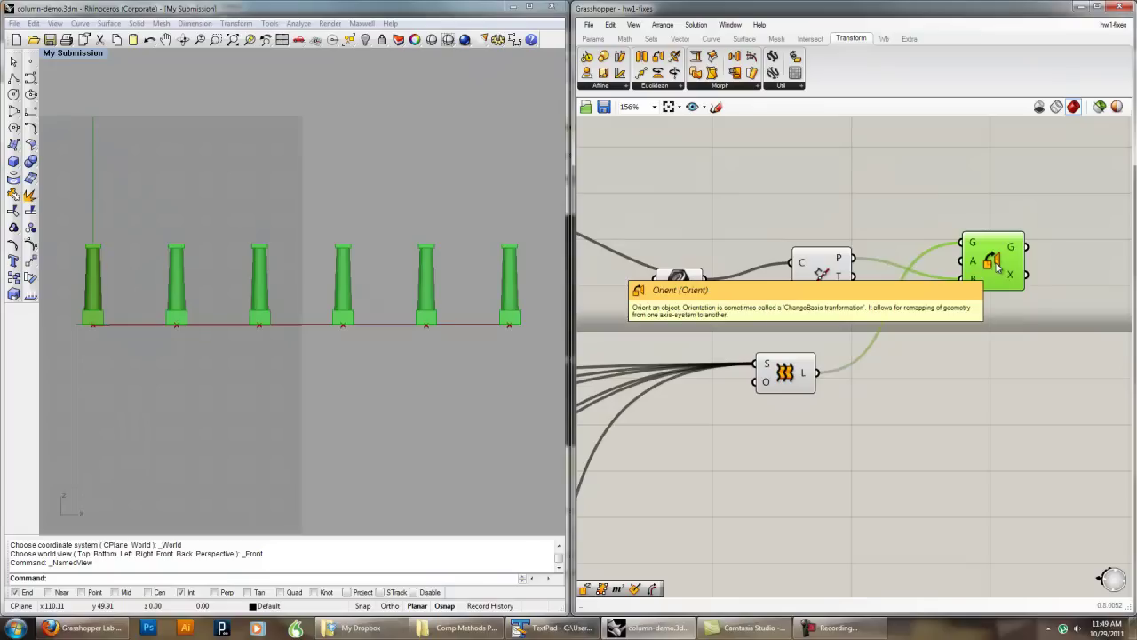
right_click(982, 262)
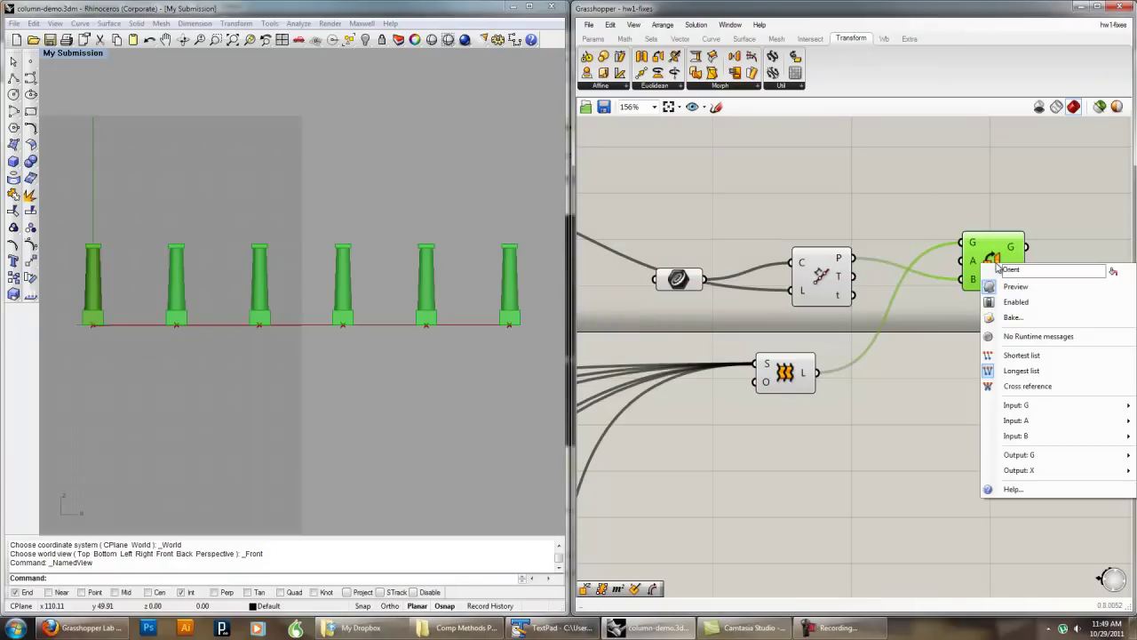
click(1013, 318)
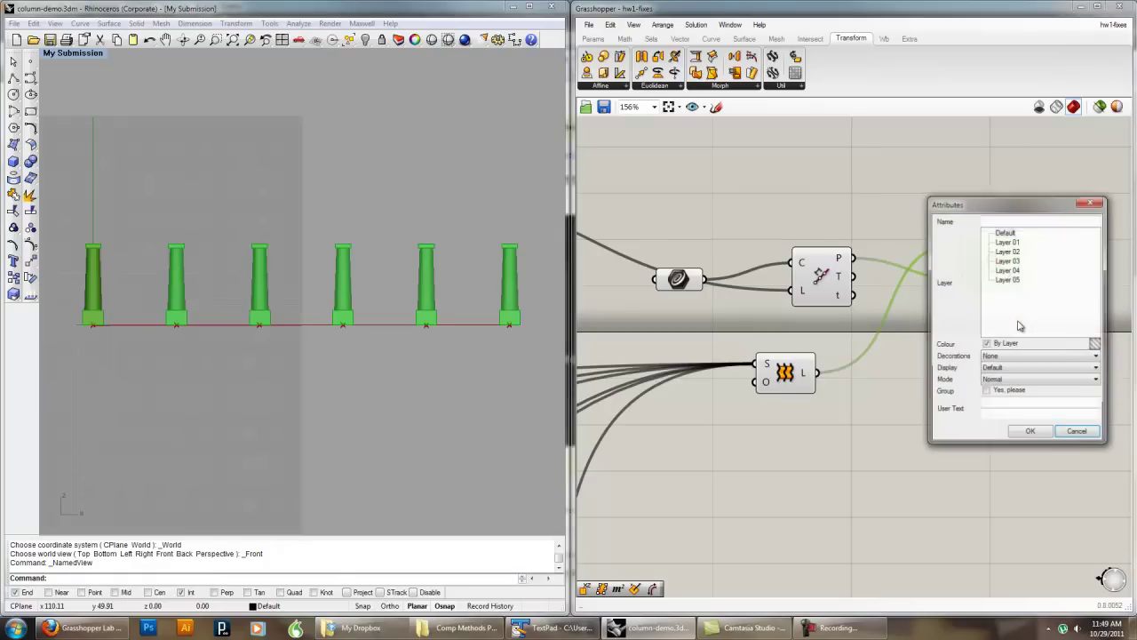
click(1028, 434)
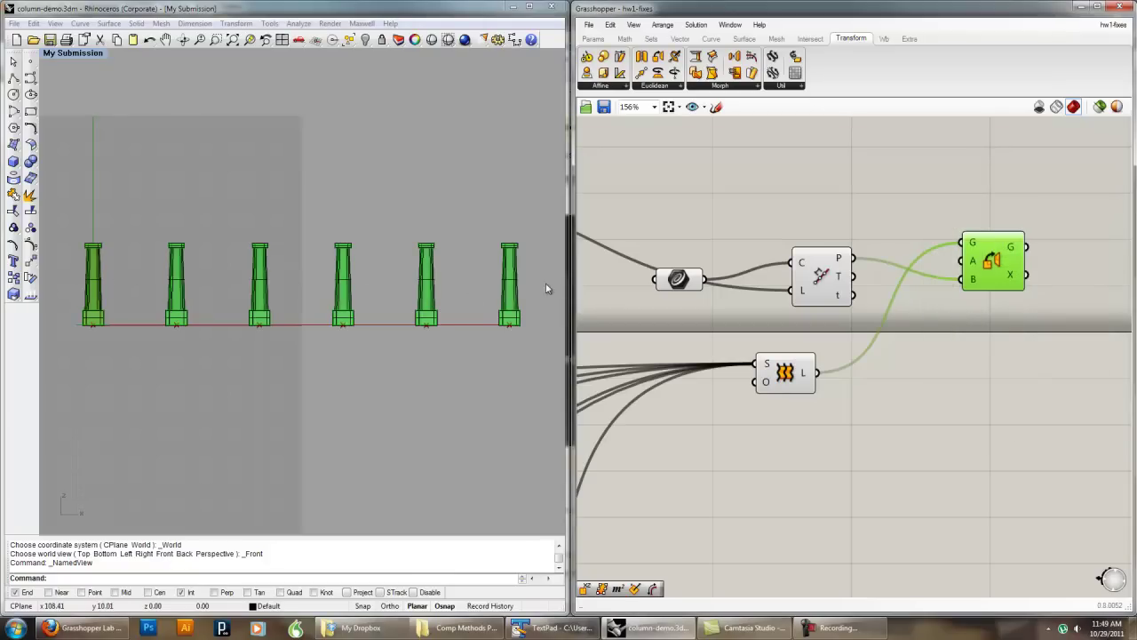
Create a 2D drawing of the six baked columns with Make2D, using Current View and Maintain source layers.
drag(531, 274, 88, 215)
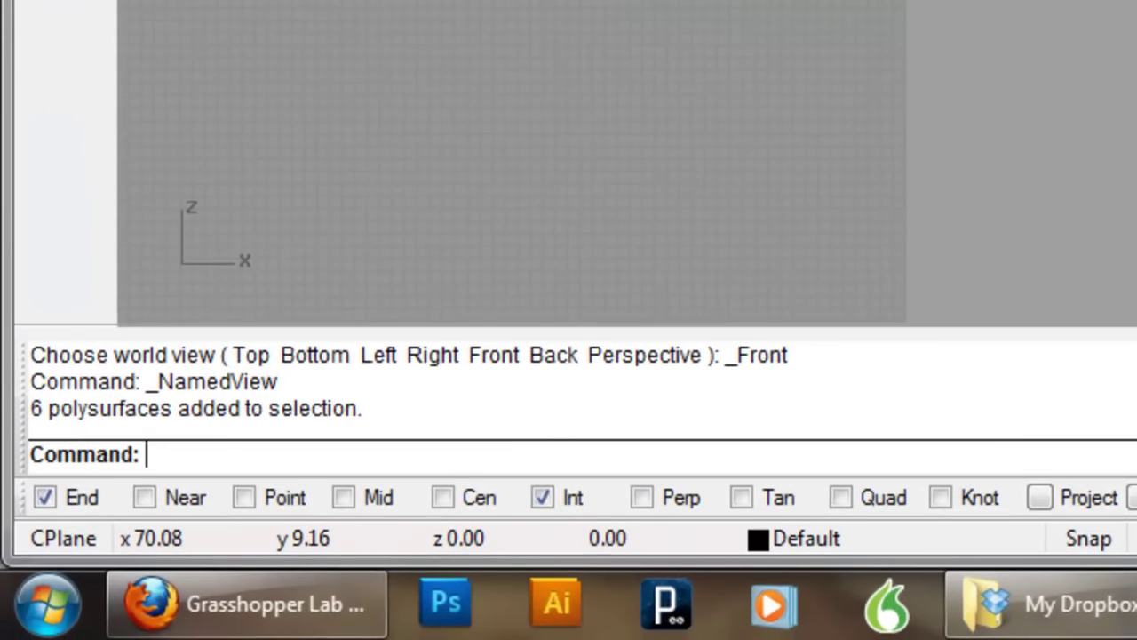
text(Make2D)
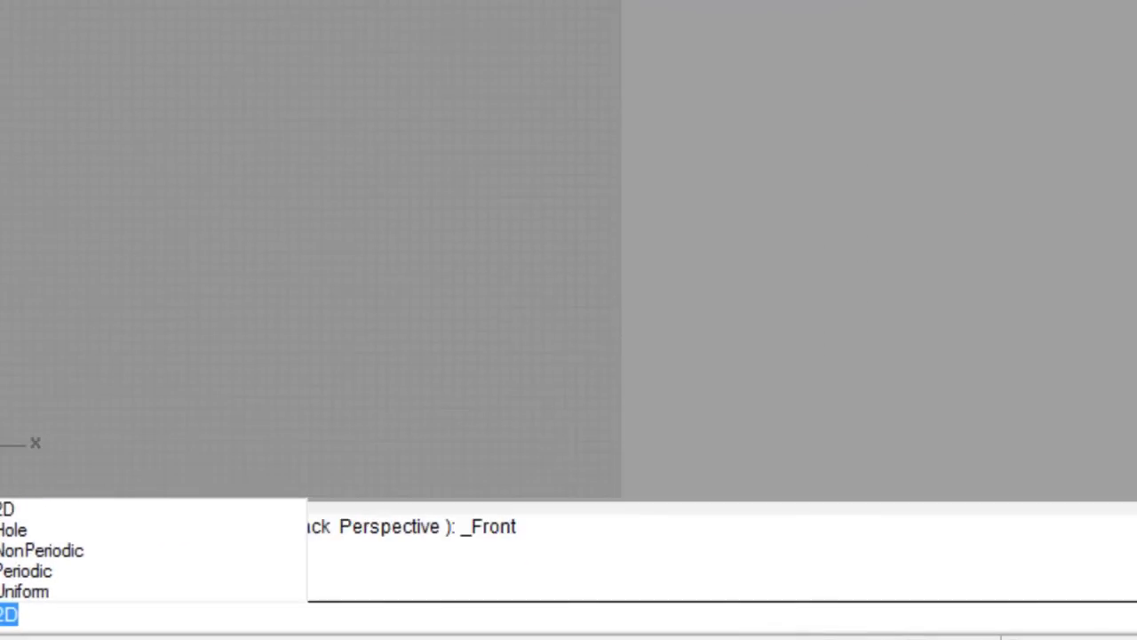
key(Return)
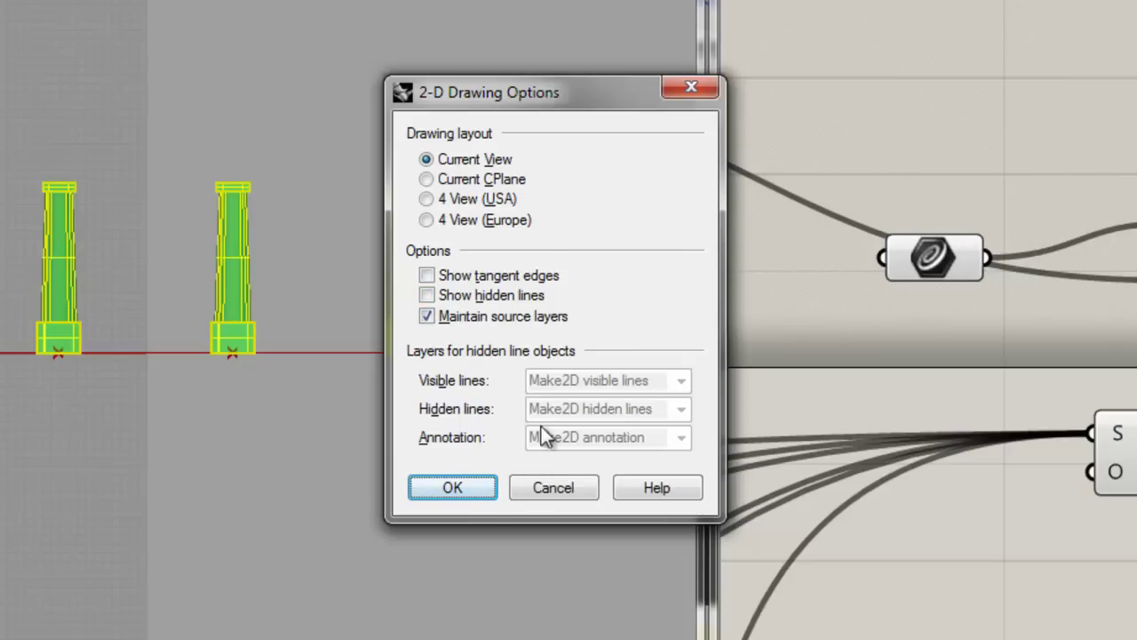
click(452, 486)
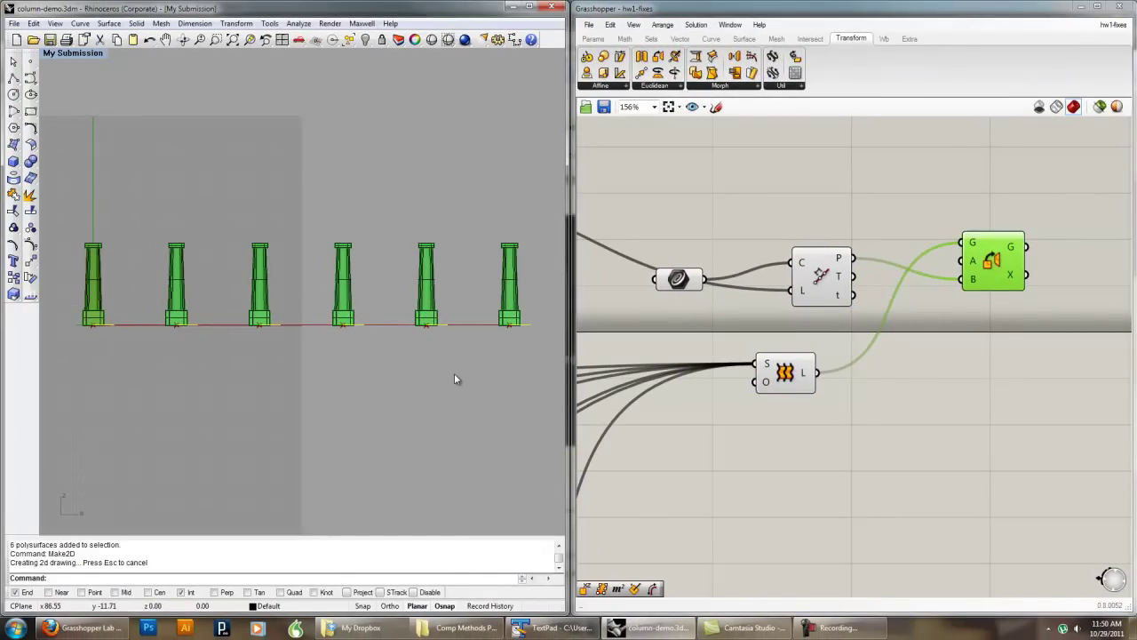
Delete the six baked column polysurfaces from the Rhino model.
drag(533, 285, 460, 258)
drag(152, 224, 77, 219)
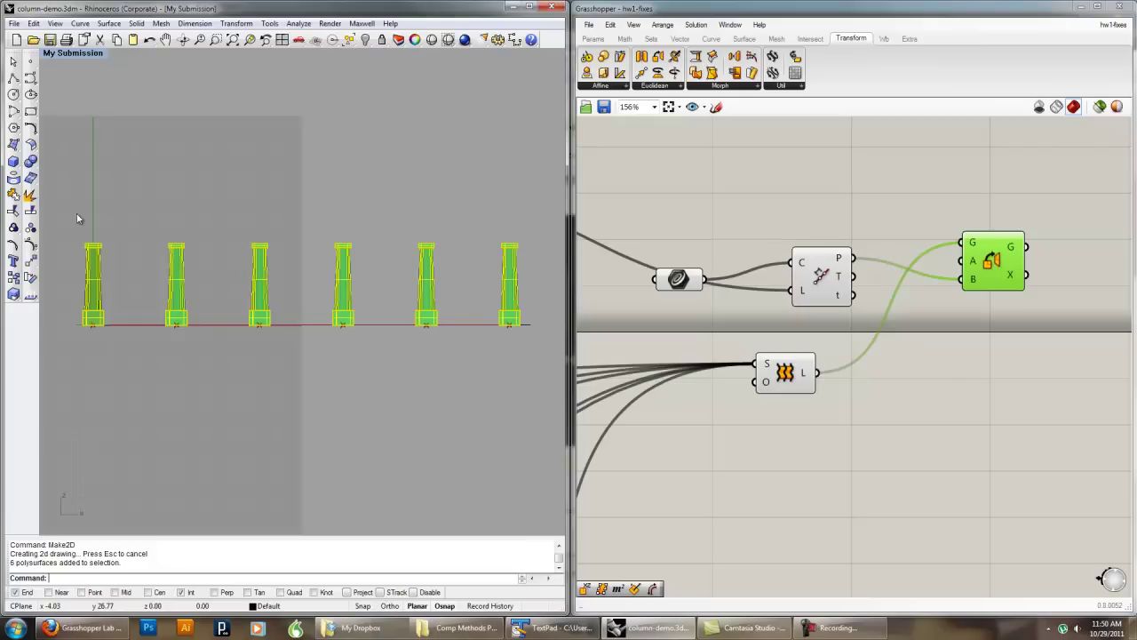
key(Delete)
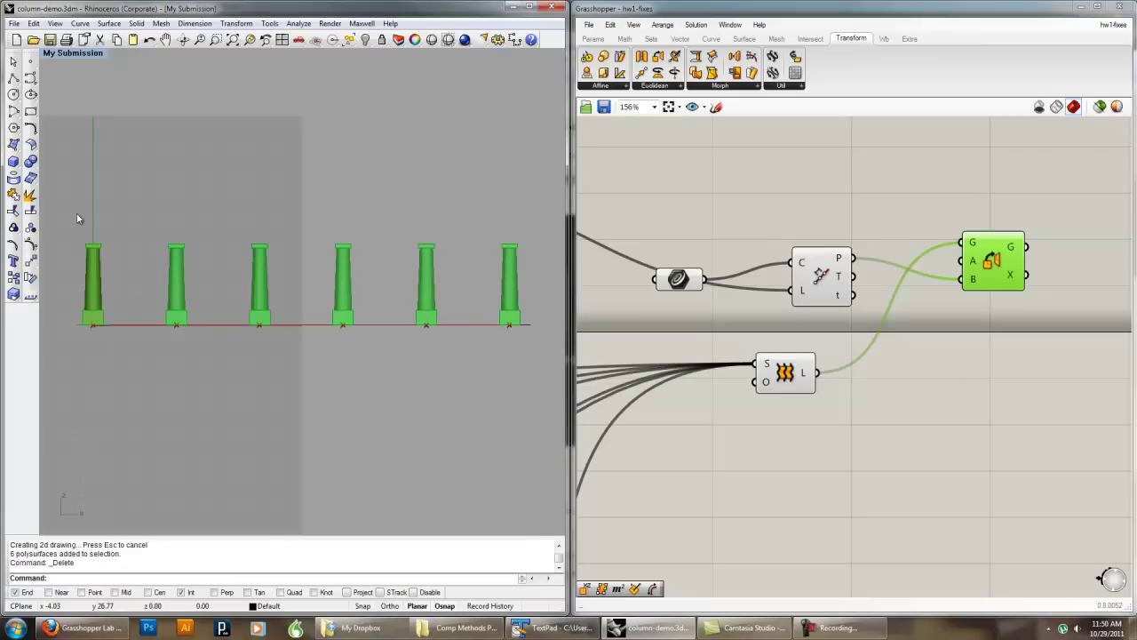
Switch to the Top view and hide the horizontal guide line running through the column bases.
key(ctrl+F1)
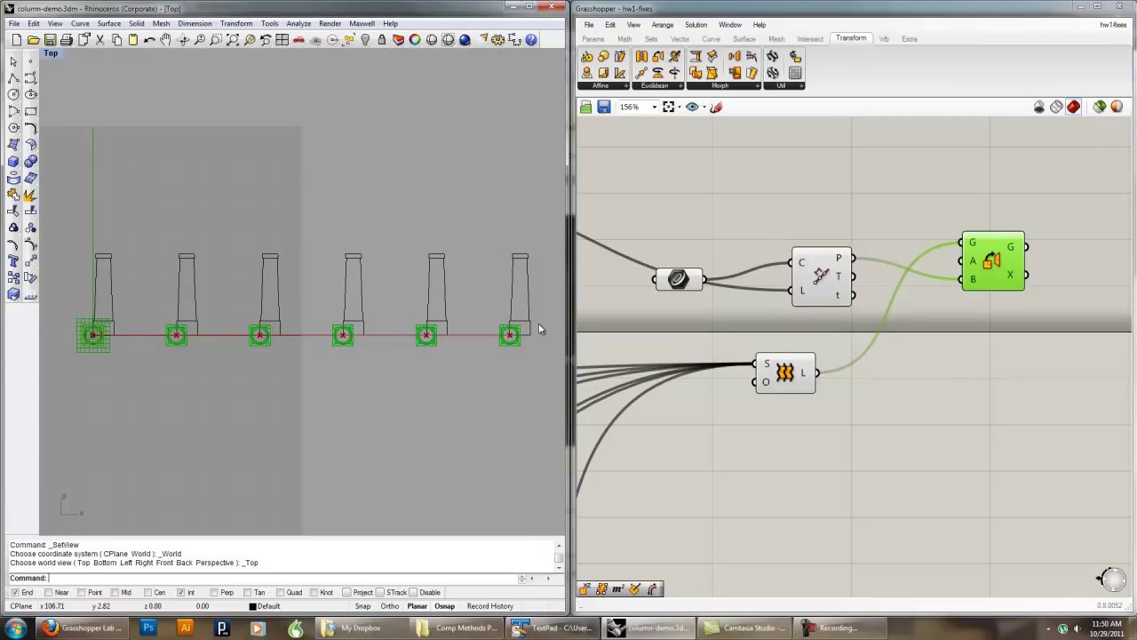
drag(541, 324, 96, 224)
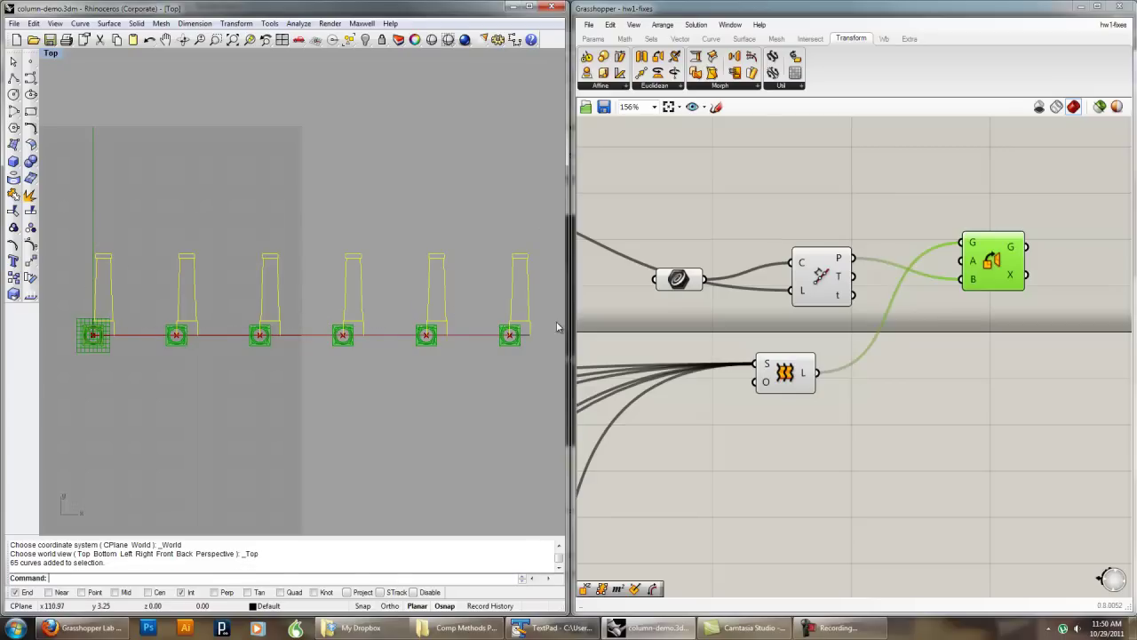
key(Escape)
click(469, 339)
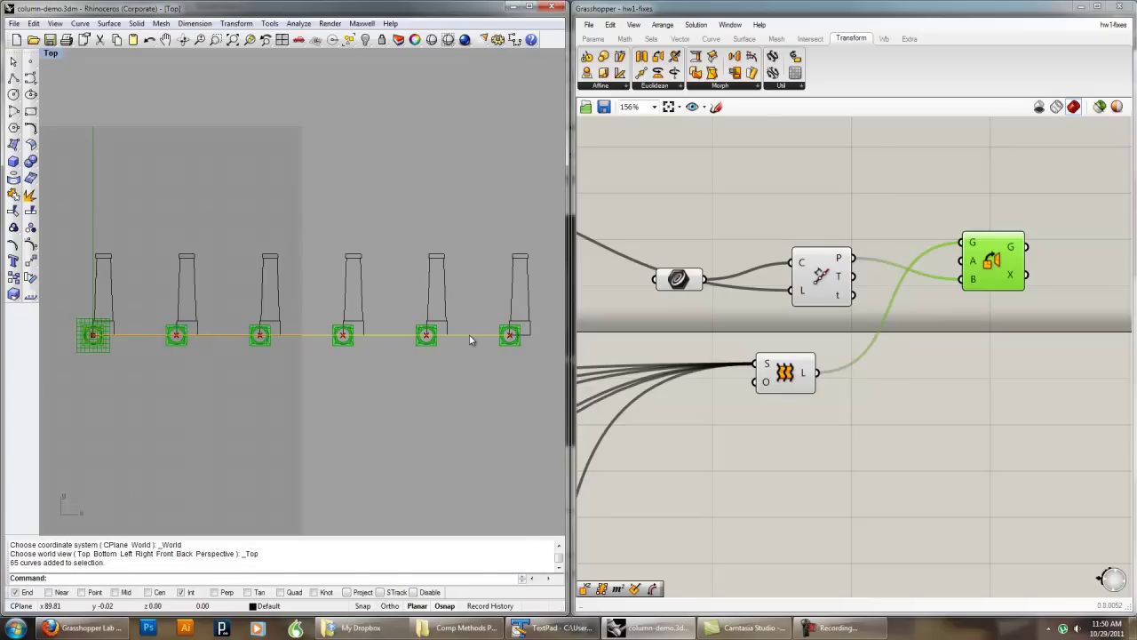
text(Hide)
key(Return)
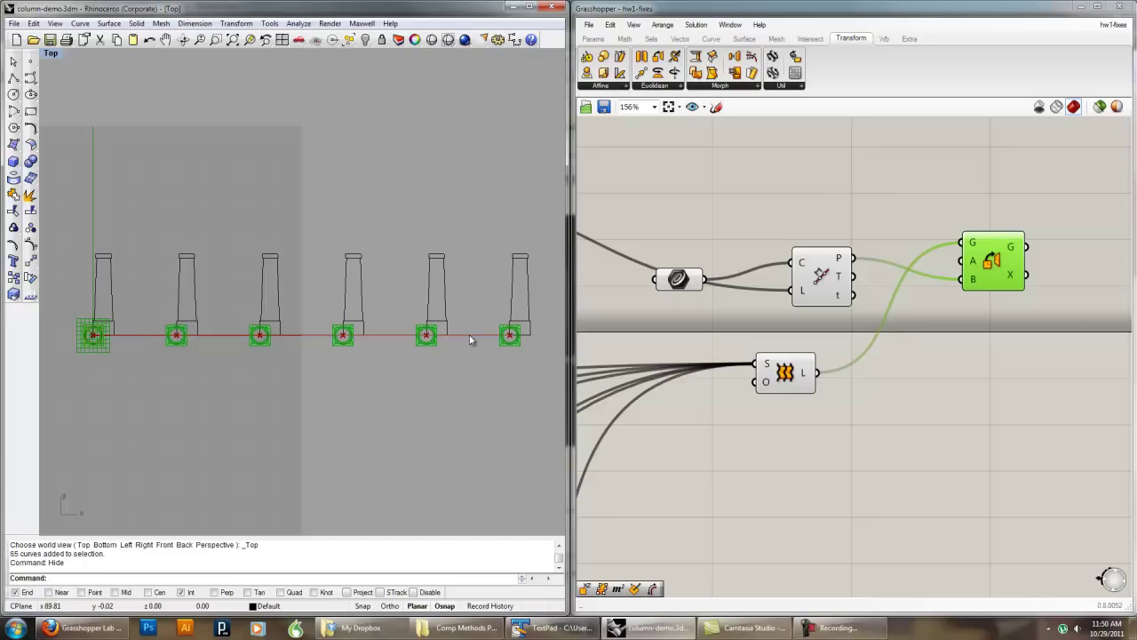
Hide the remaining curve at the first column's base and move the 2D column drawing up, clear of the column row.
drag(539, 338, 56, 225)
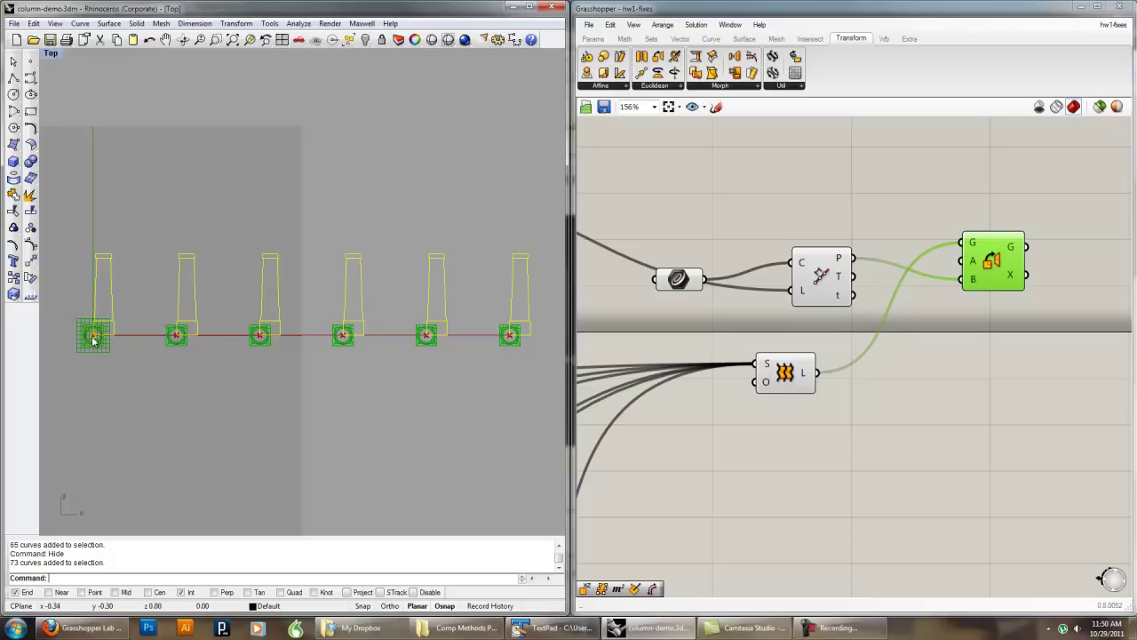
key(ctrl+h)
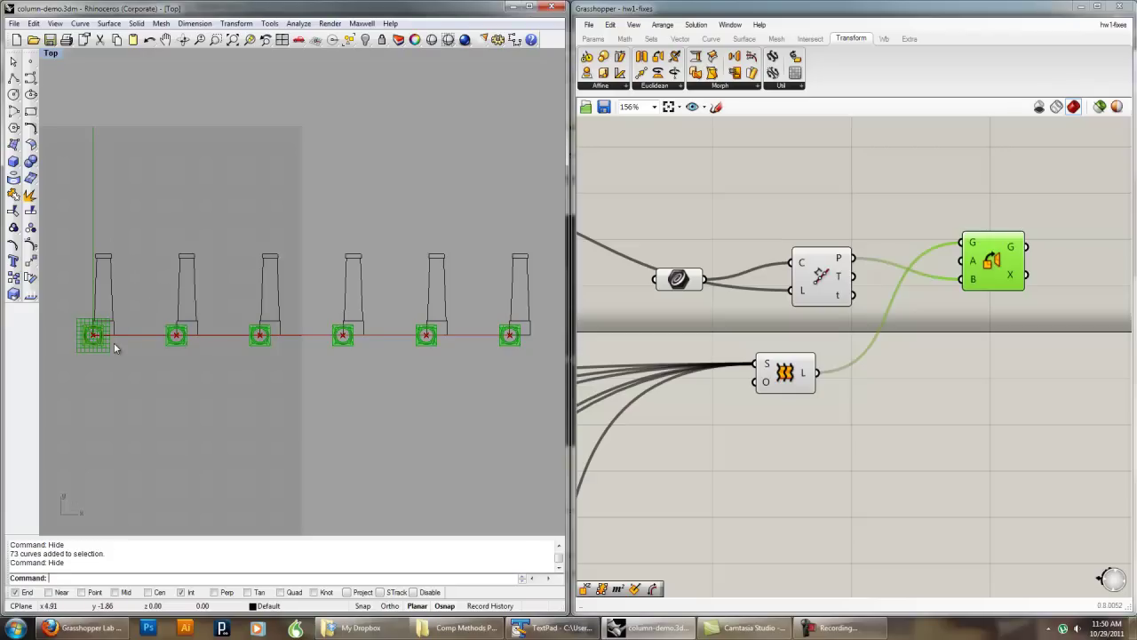
drag(111, 228, 107, 129)
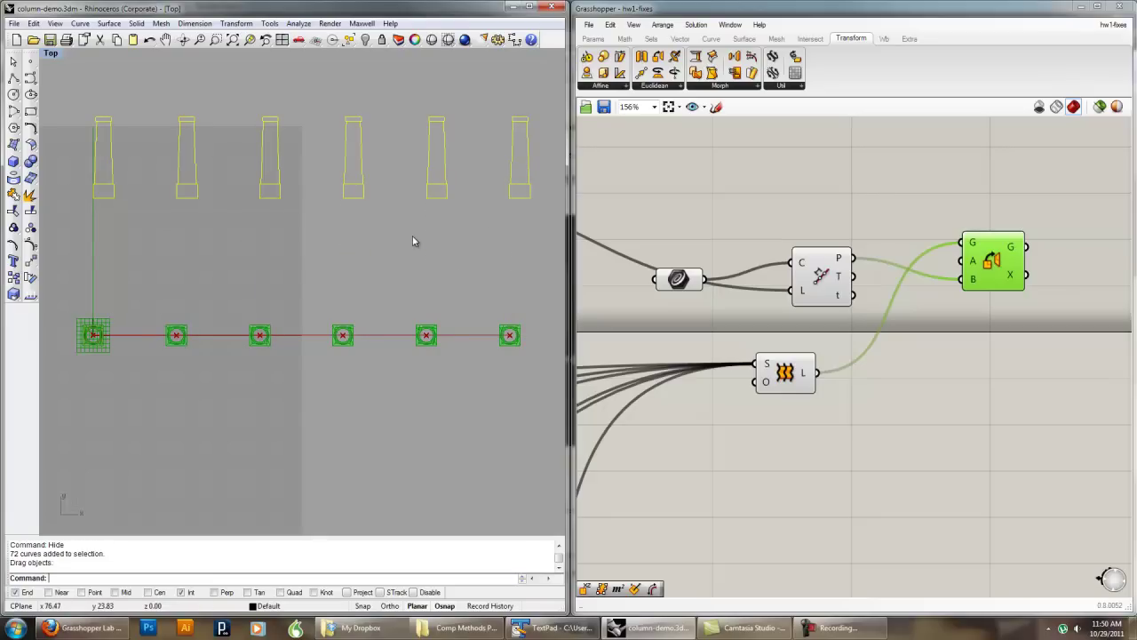
key(Escape)
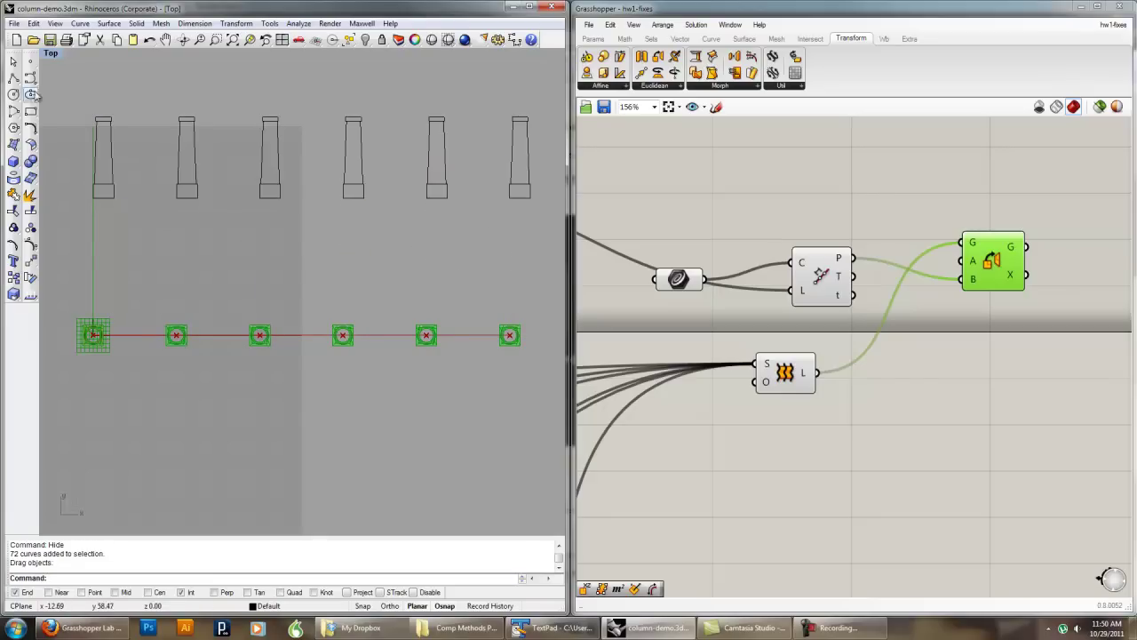
Restore the My Submission view in Rhino and set the Grasshopper number slider to 9.089.
click(53, 56)
mouse_move(116, 197)
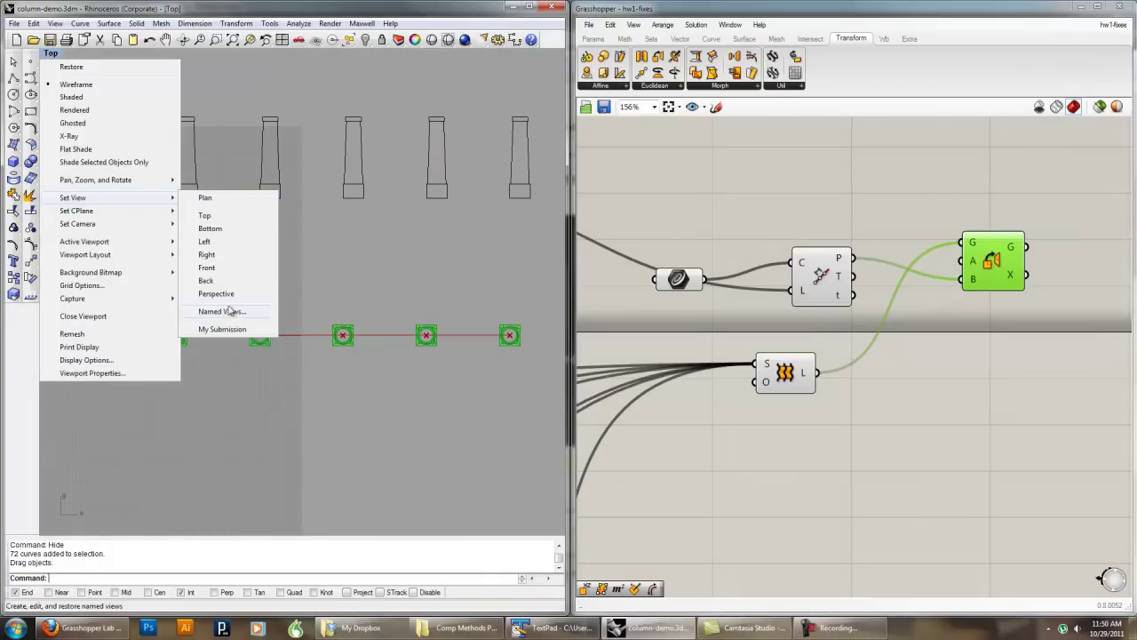
click(229, 330)
right_drag(685, 326, 860, 361)
drag(818, 274, 799, 277)
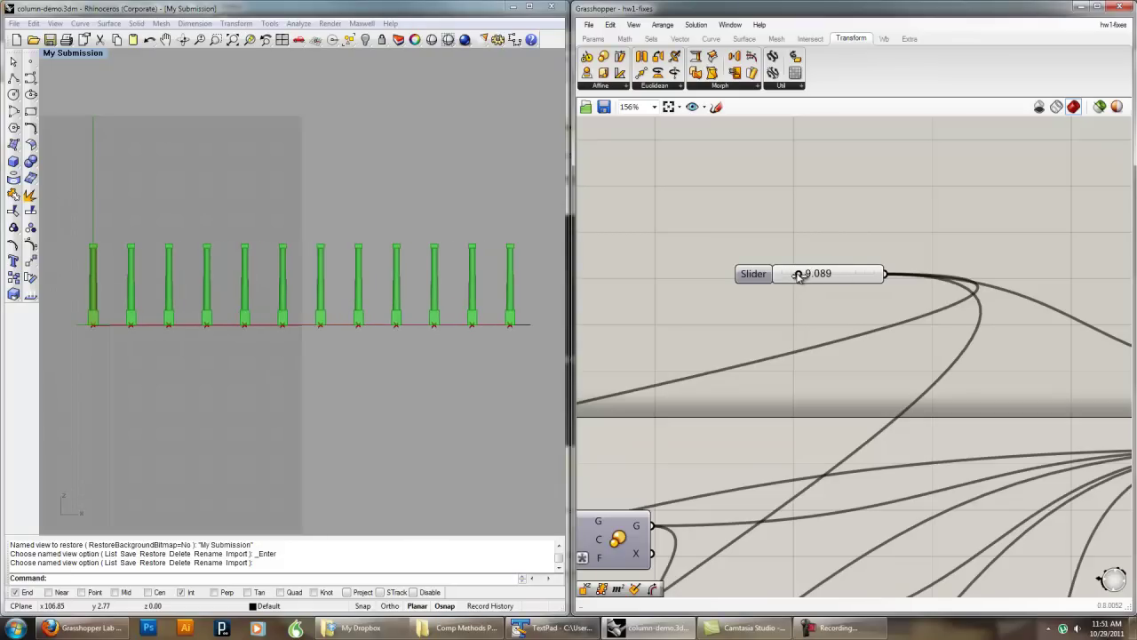
Bake the twelve-column variation from the Orient component into Rhino with the default attributes.
right_drag(990, 339, 441, 283)
right_click(945, 298)
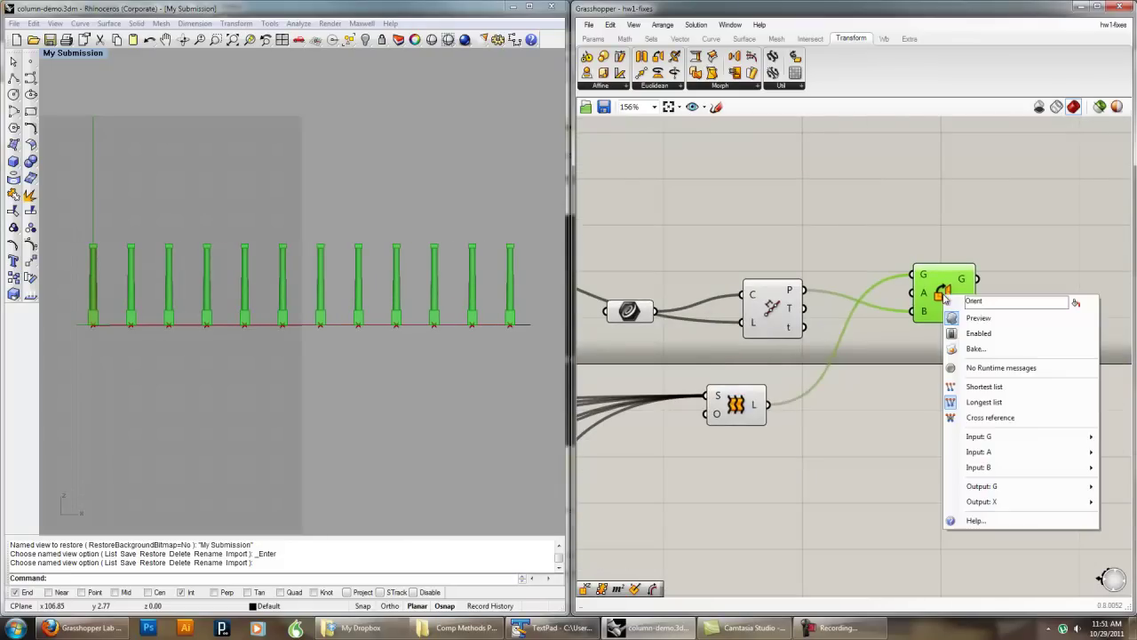
click(975, 348)
click(988, 460)
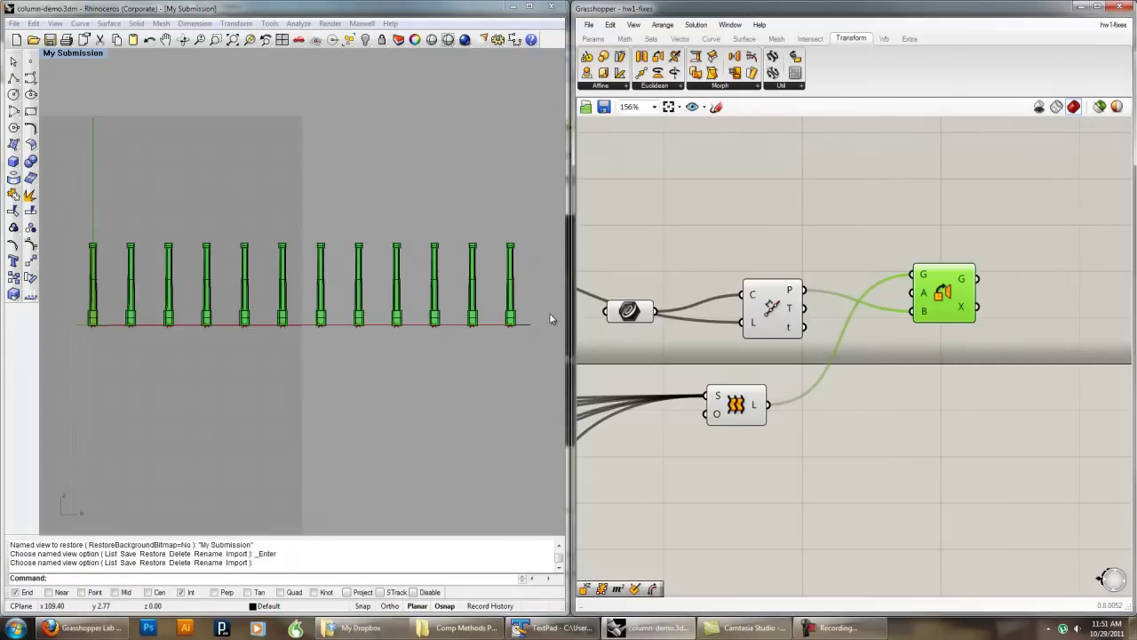
Run Make2D on the twelve baked columns, using the current view and keeping the source layers.
drag(544, 316, 80, 198)
text(Make2D)
key(Return)
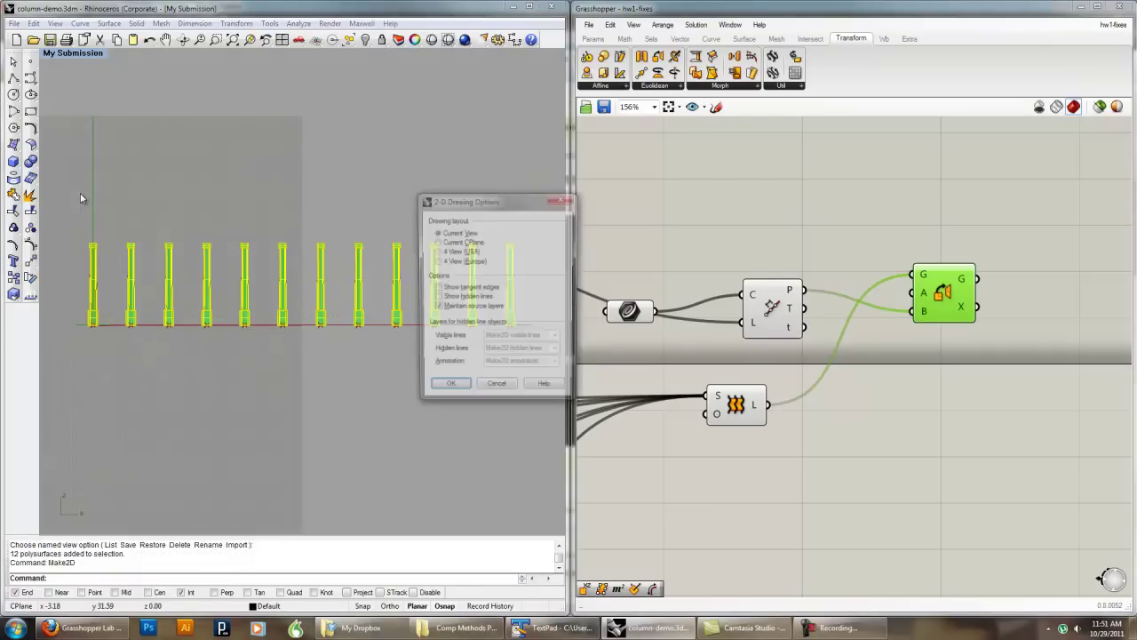
click(448, 389)
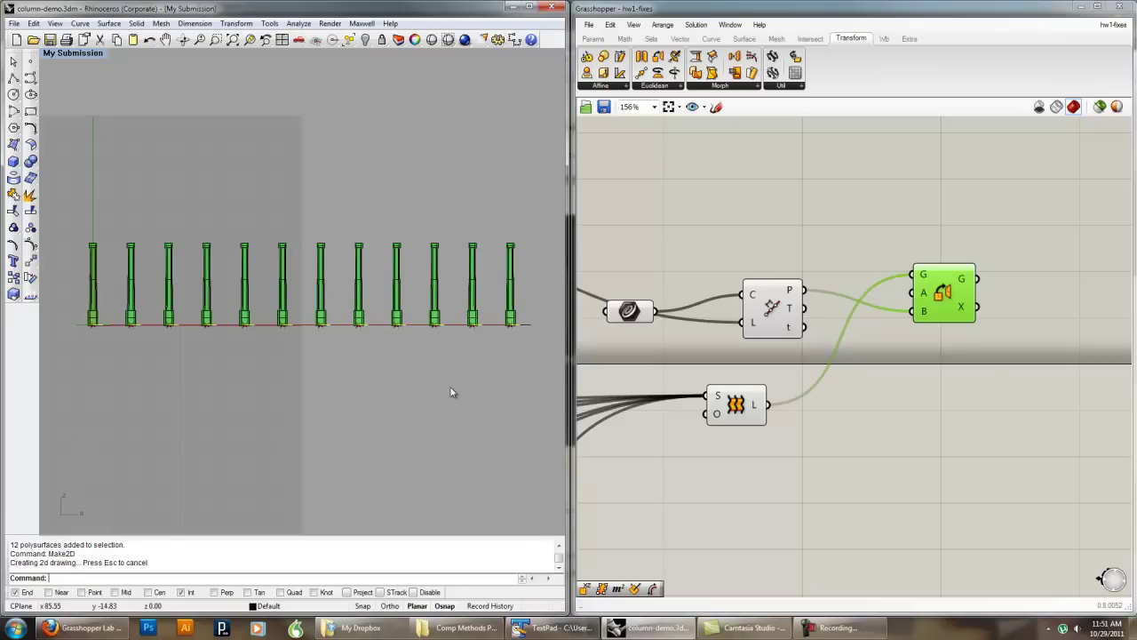
Delete the twelve baked columns in the My Submission view and switch the viewport to the Top view.
drag(534, 257, 89, 222)
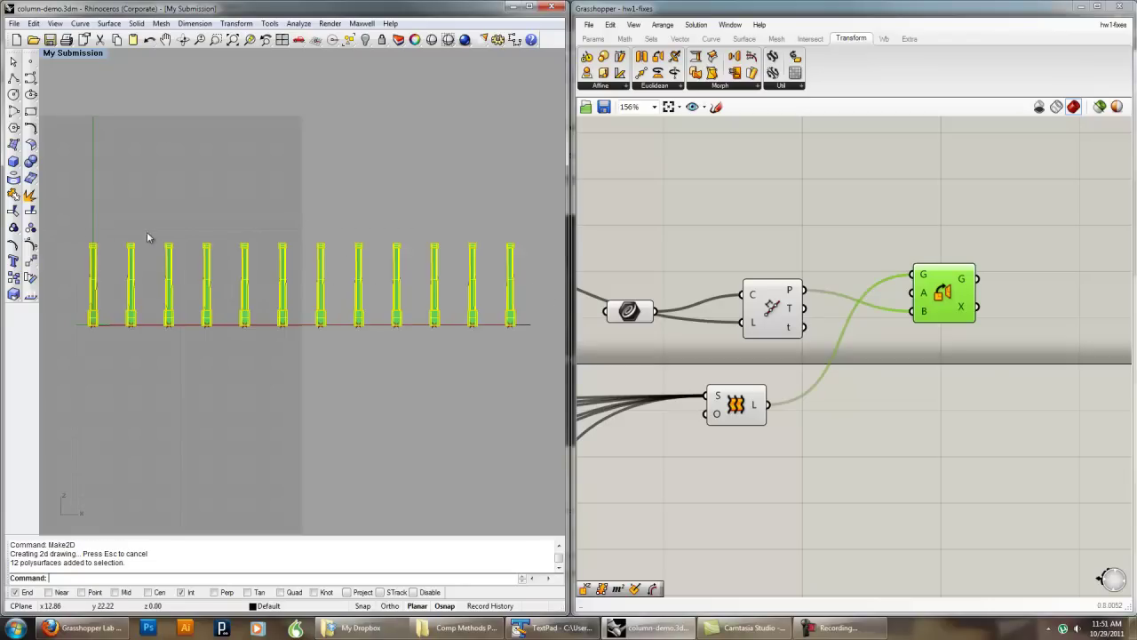
key(Delete)
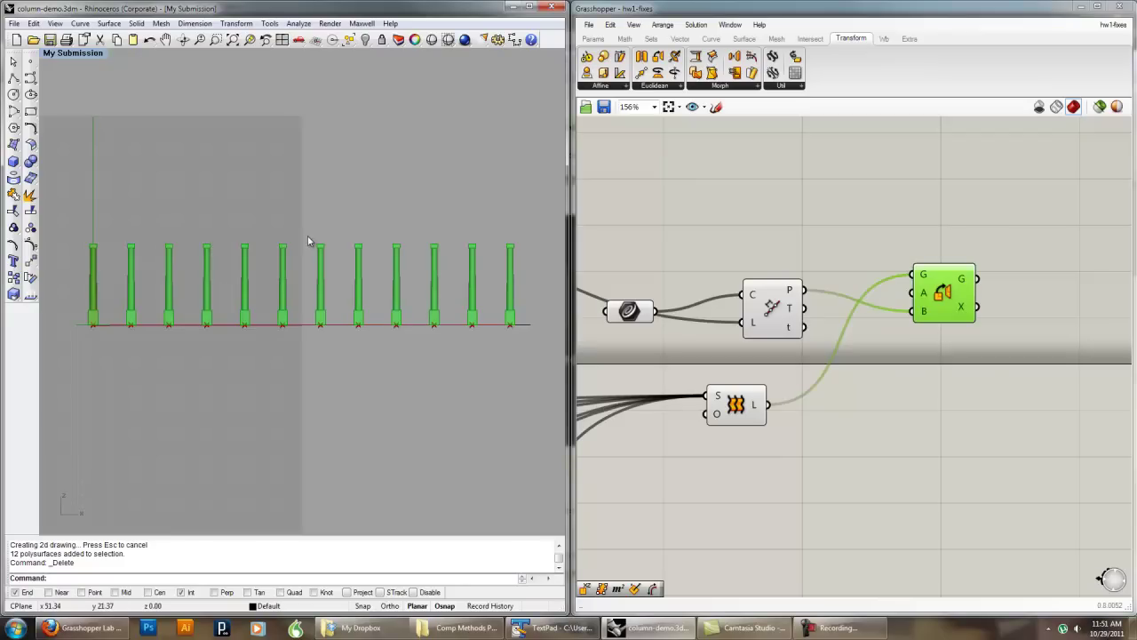
text(top)
key(Return)
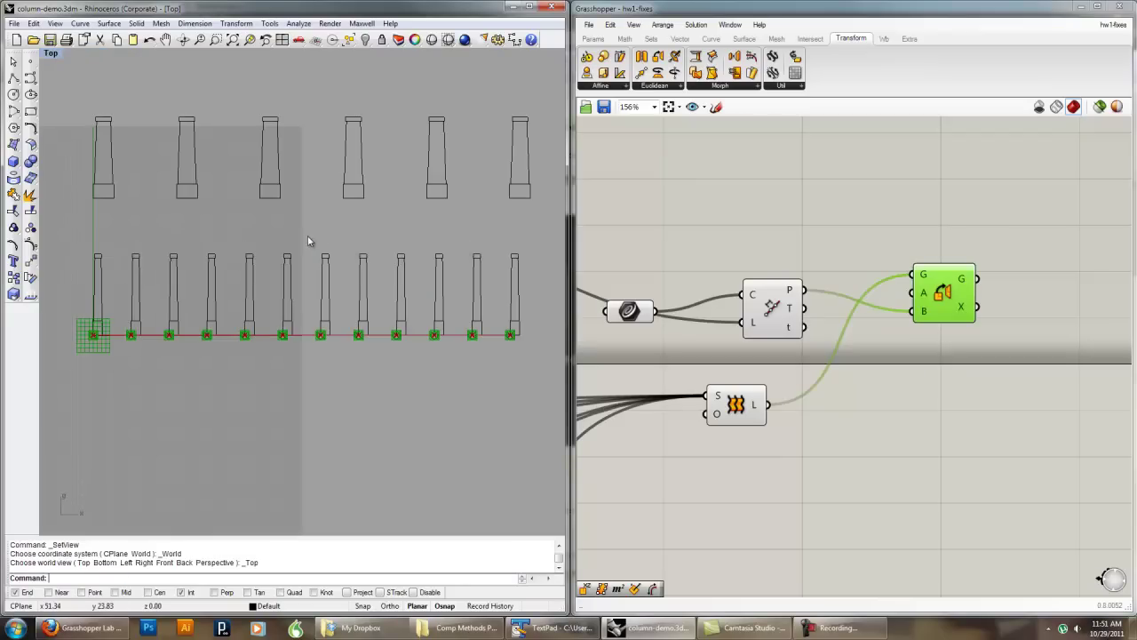
Try to move the 2D drawing of the twelve columns up, above the row of six drawn columns.
drag(547, 323, 89, 233)
right_drag(246, 329, 279, 382)
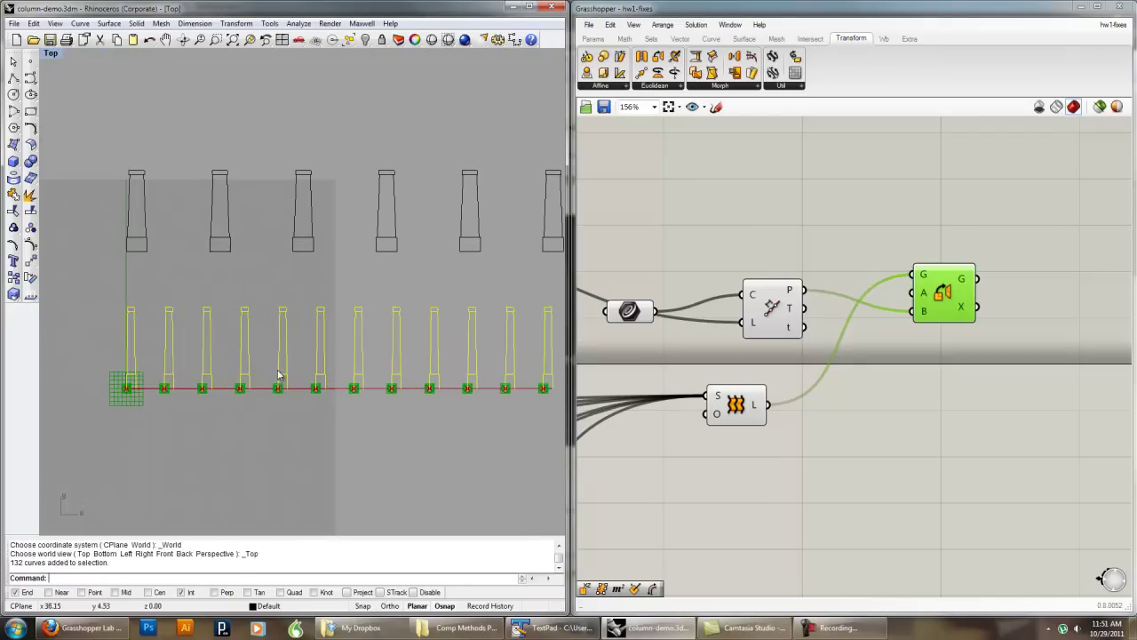
drag(254, 385, 254, 139)
key(ctrl+z)
Select the complete 2D drawing of the twelve columns, base lines included, and move it above the row of six drawn columns.
right_drag(473, 343, 420, 329)
drag(513, 394, 80, 299)
drag(219, 373, 203, 129)
click(397, 348)
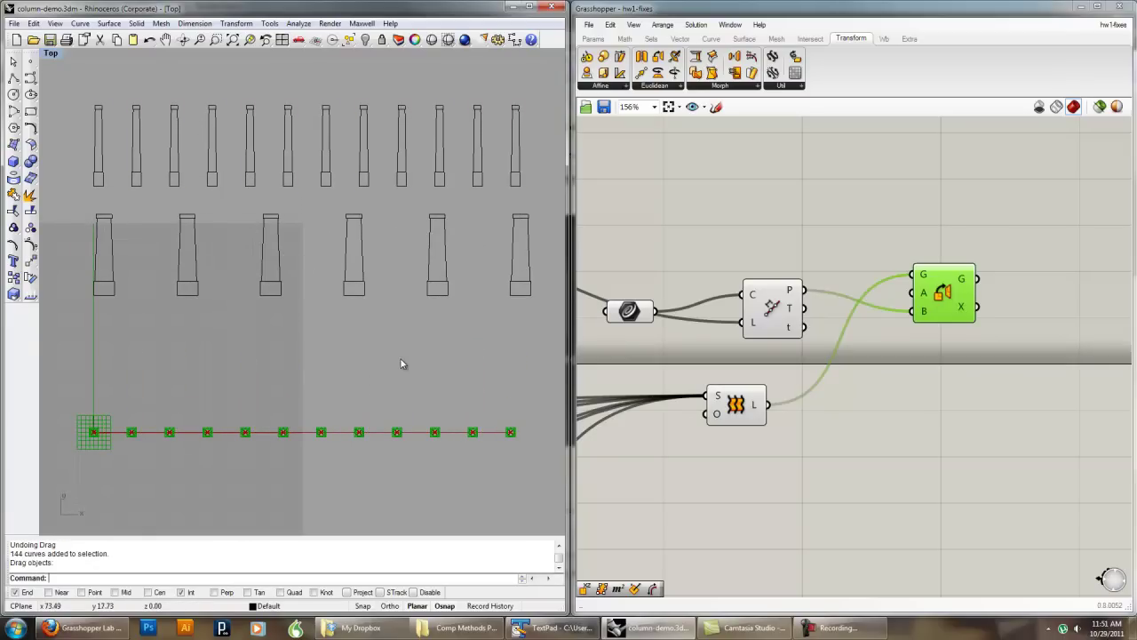
Restore the My Submission view in Rhino and set the Grasshopper number slider to 47.169.
click(53, 55)
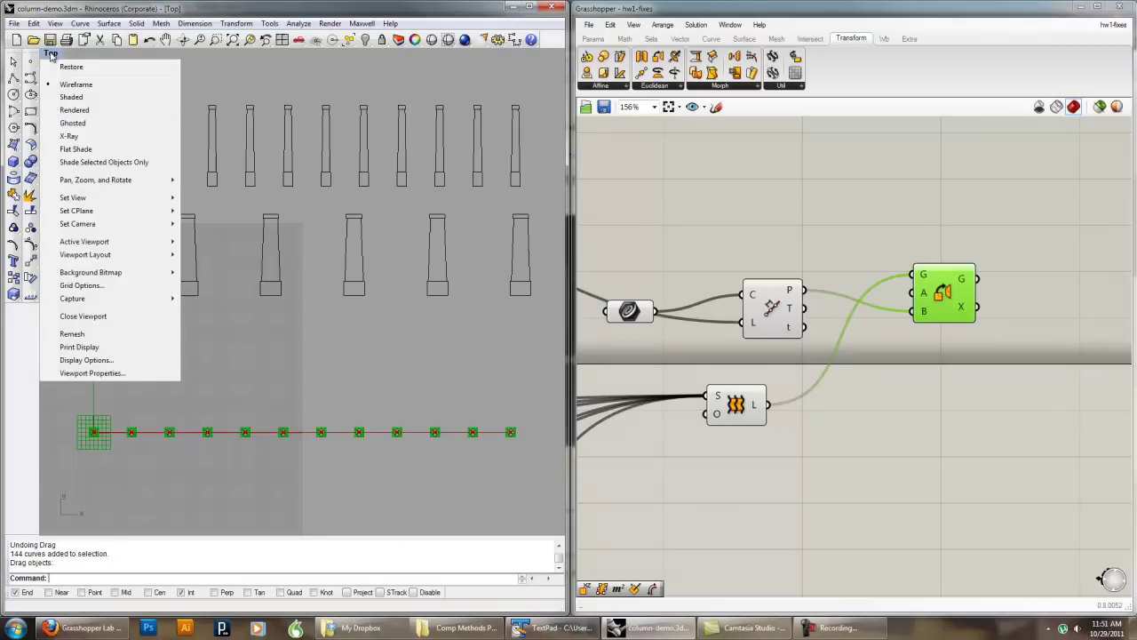
mouse_move(103, 199)
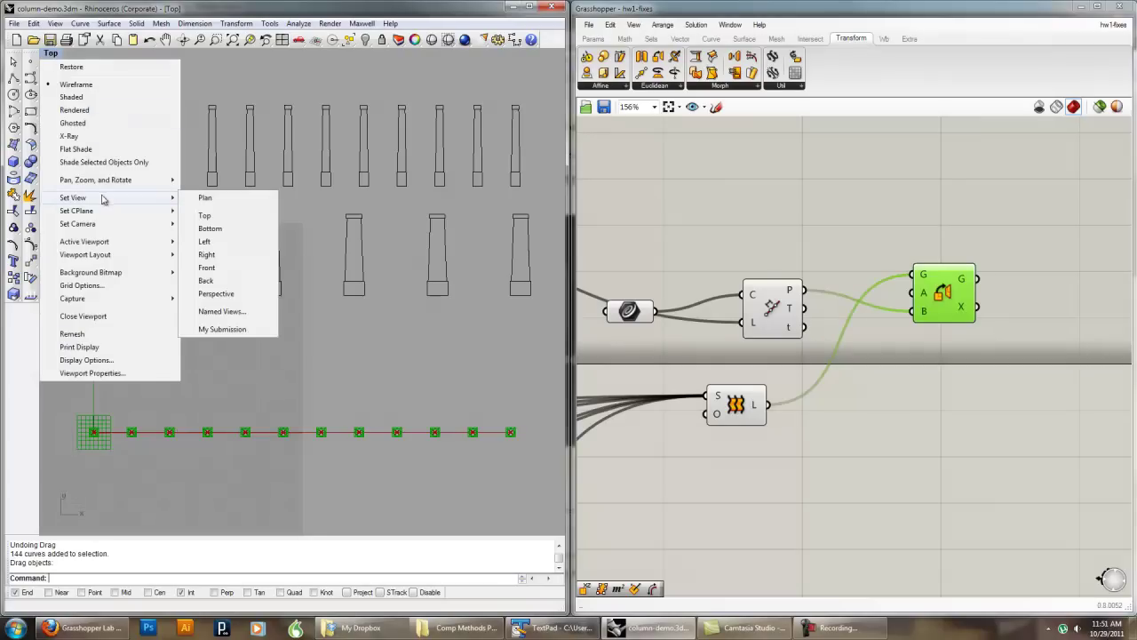
click(238, 328)
right_drag(833, 332, 756, 287)
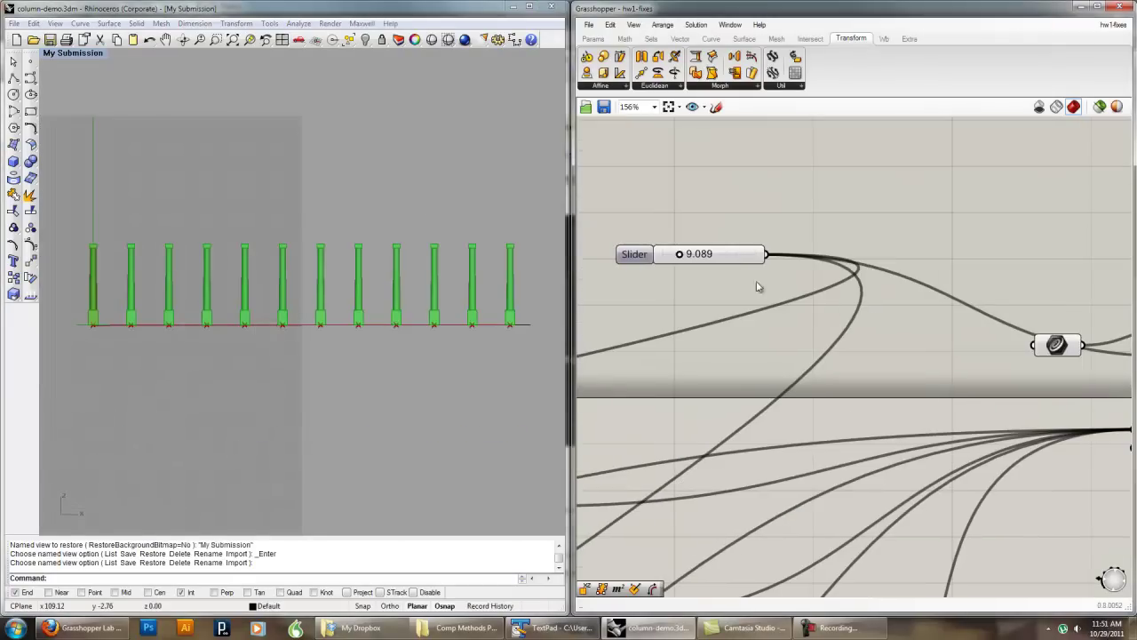
drag(680, 255, 754, 255)
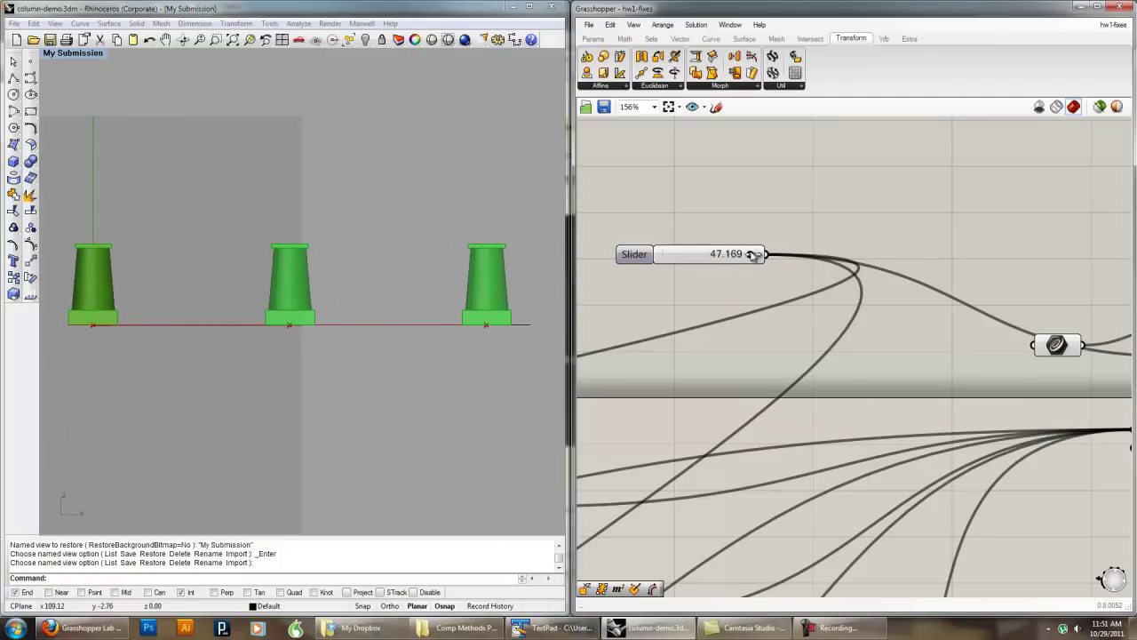
Bake the three-column variation from the Orient component into Rhino.
click(1014, 374)
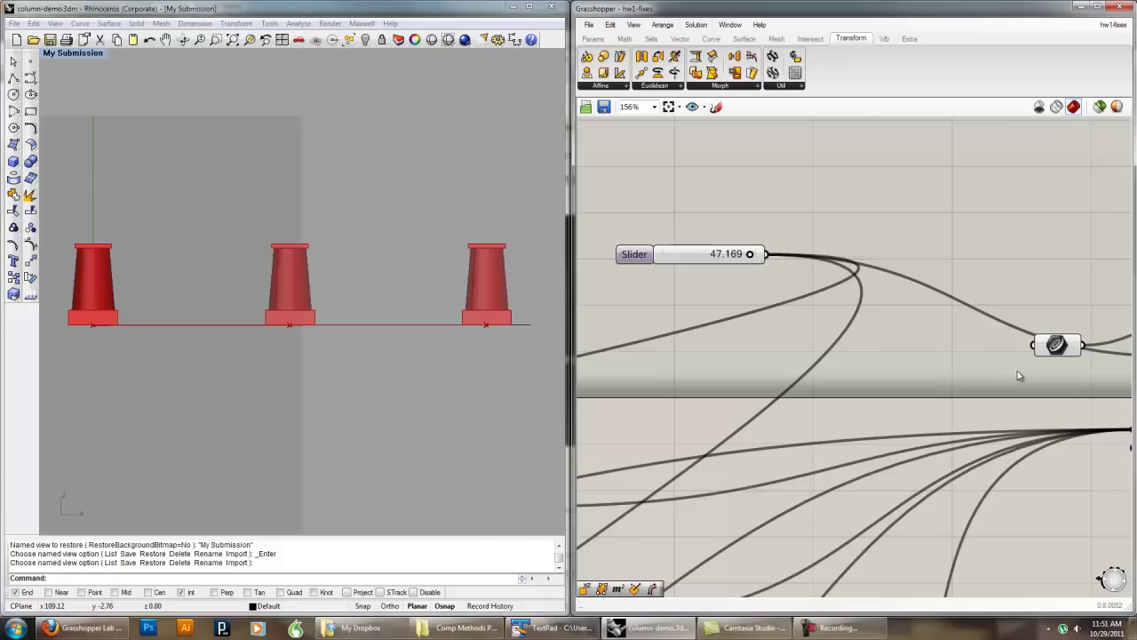
right_drag(1017, 371, 629, 323)
click(978, 302)
right_click(982, 286)
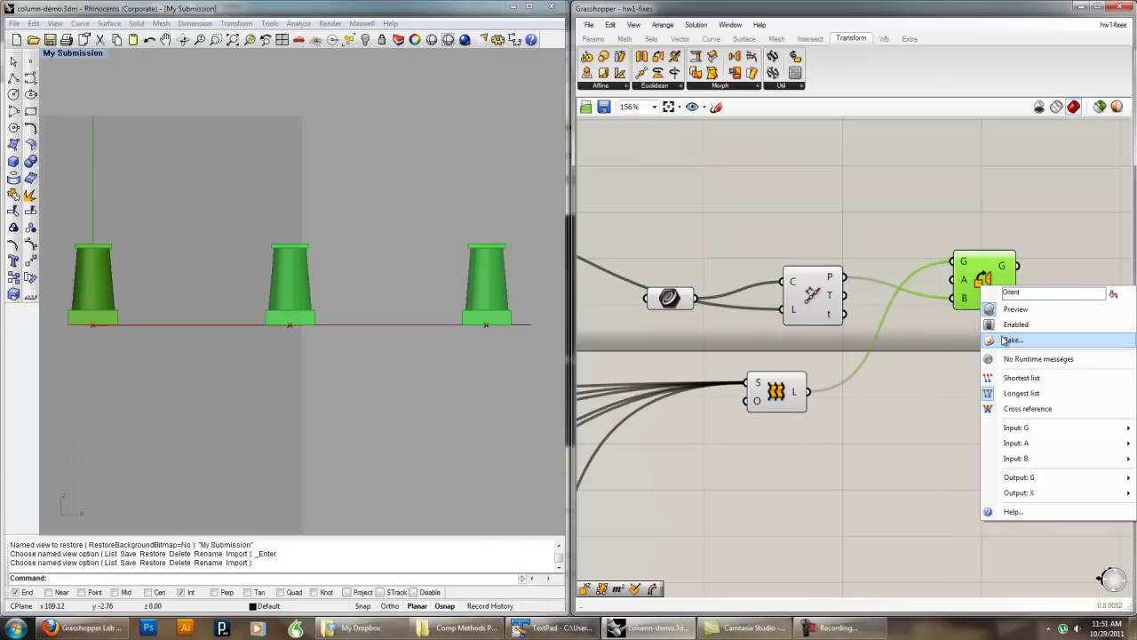
click(1011, 341)
click(1013, 445)
Run Make2D on the three baked columns with the current view and source layers maintained, and delete the baked columns.
drag(493, 287, 75, 202)
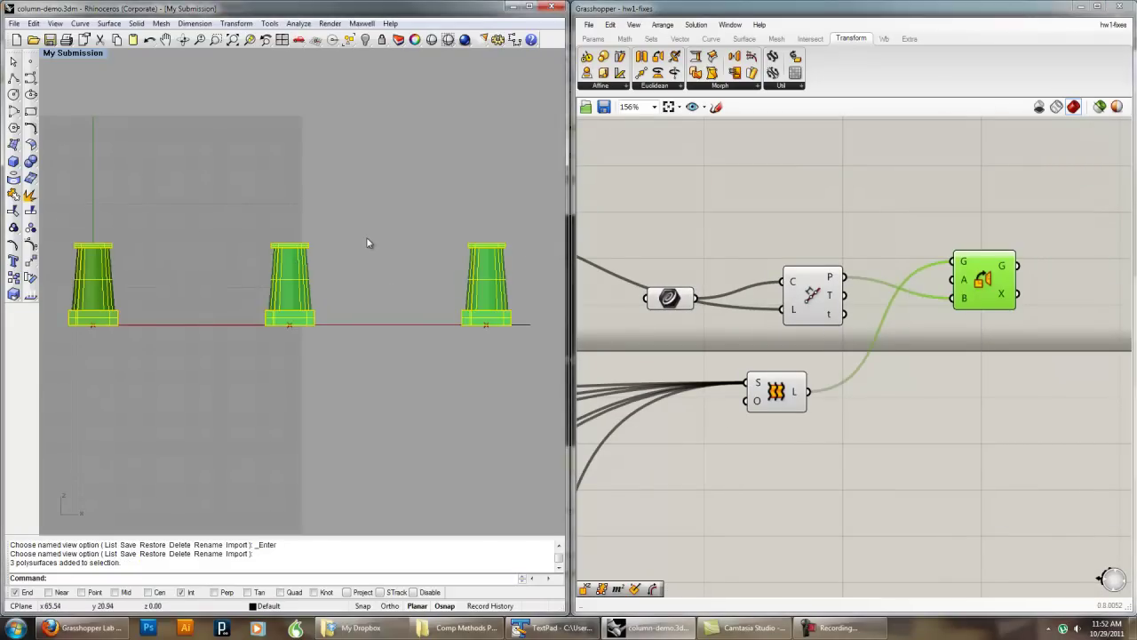
text(Make2D)
key(Return)
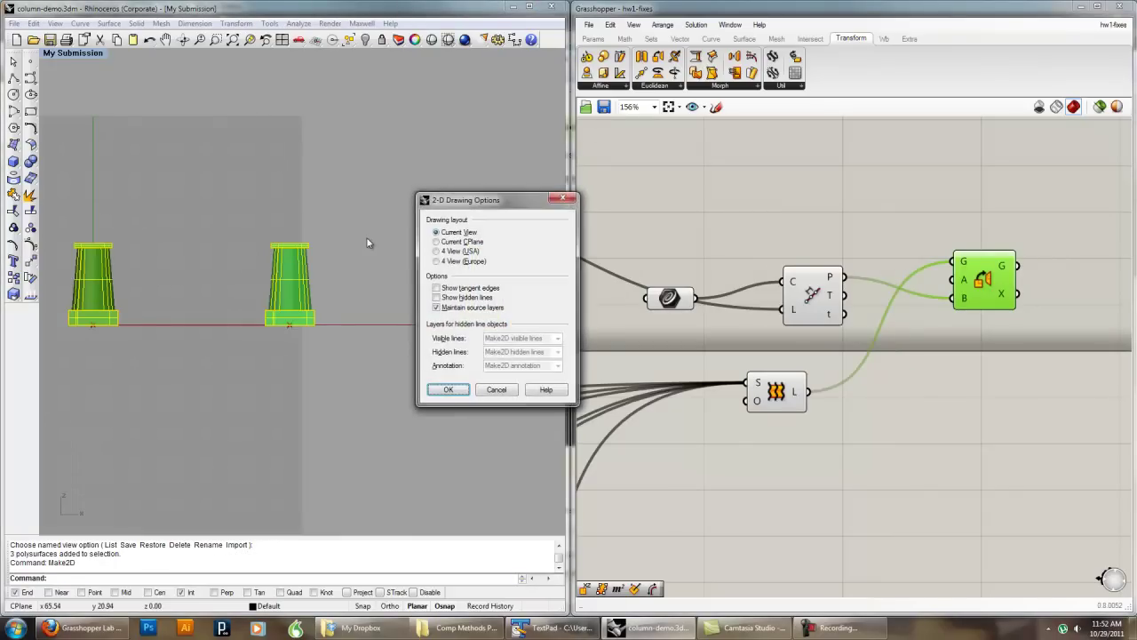
key(Return)
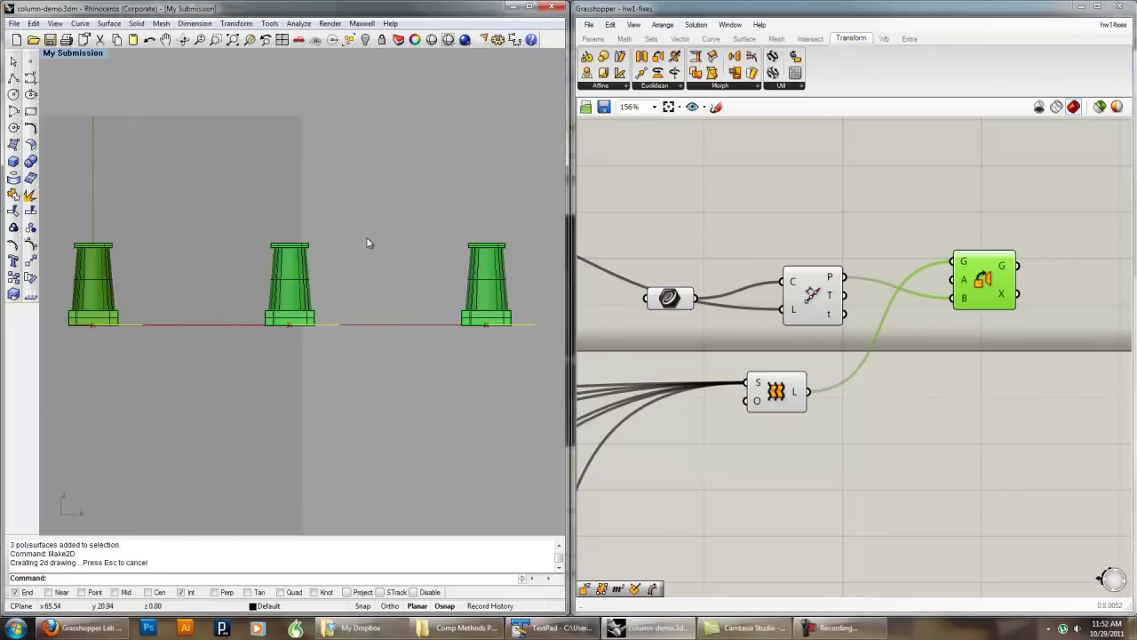
key(Delete)
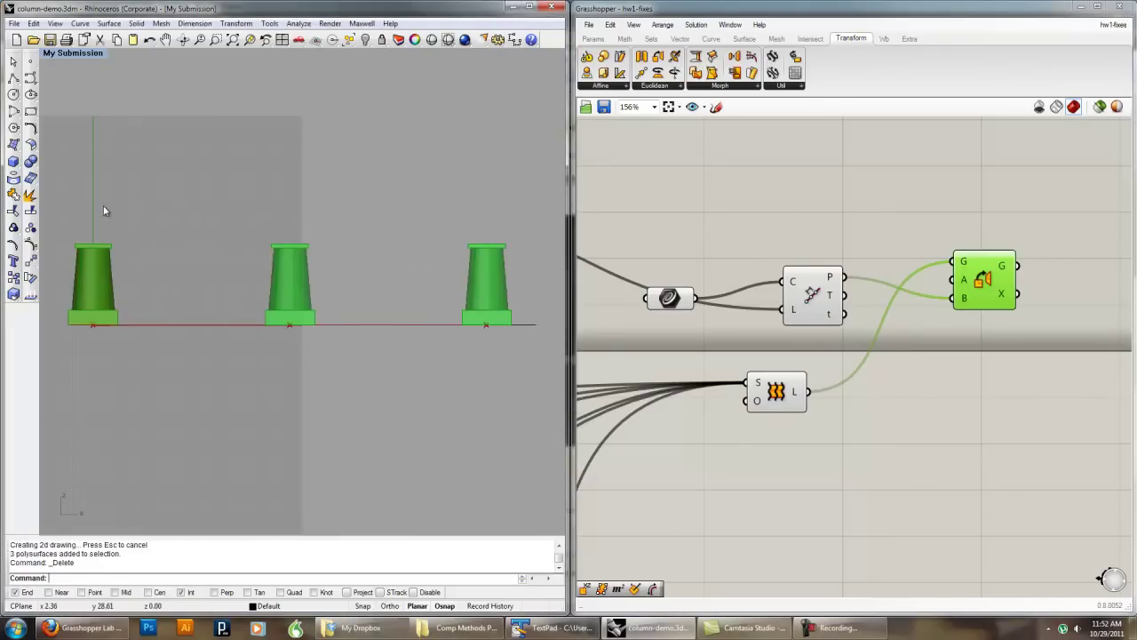
Switch to the Top view and move the 2D drawing of the three wide columns above the twelve-column row.
key(ctrl+F1)
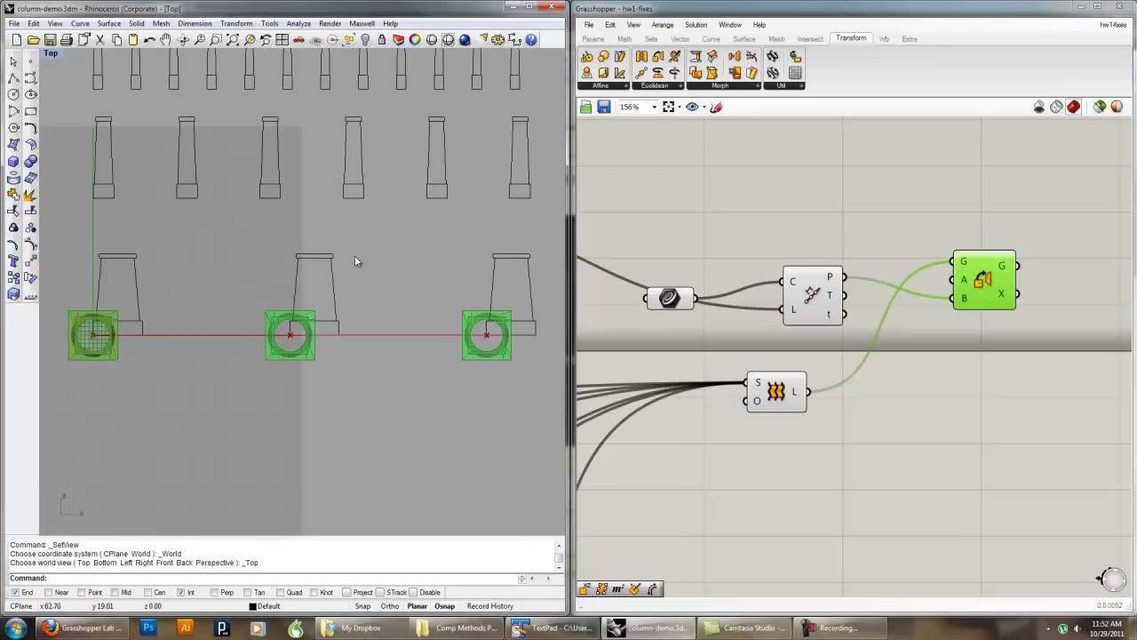
scroll(354, 260, down, 3)
drag(487, 338, 327, 312)
right_drag(345, 312, 347, 353)
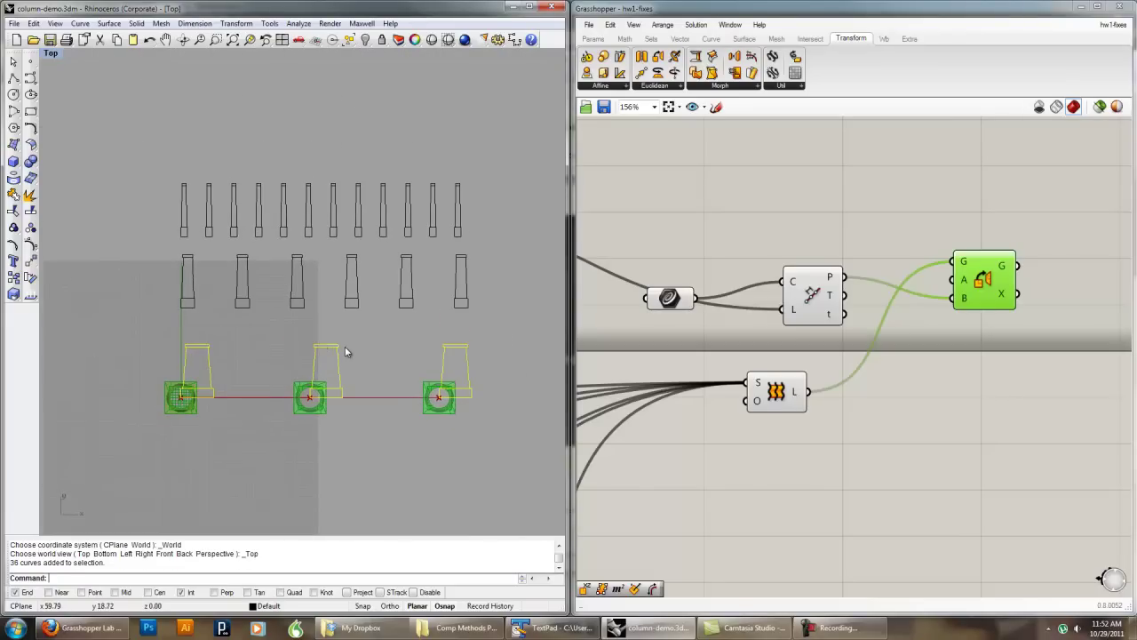
drag(341, 354, 325, 127)
click(472, 211)
right_drag(501, 226, 533, 322)
scroll(507, 318, up, 2)
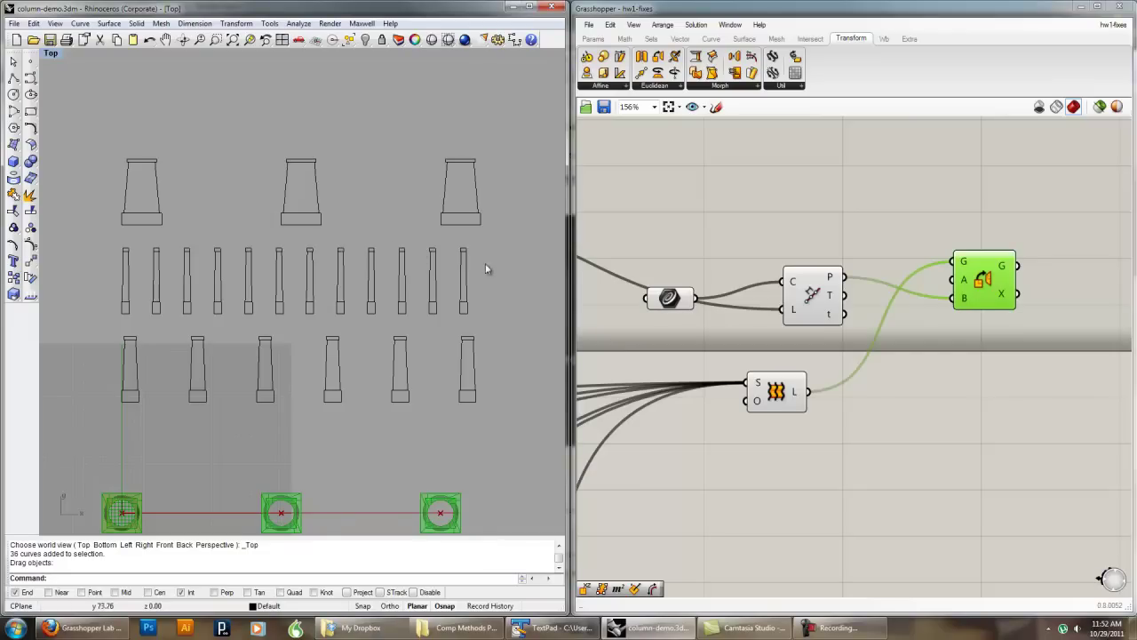
Select all three rows of 2D column drawings and export the selection as an AutoCAD drawing file (*.dwg).
drag(519, 417, 101, 125)
click(13, 23)
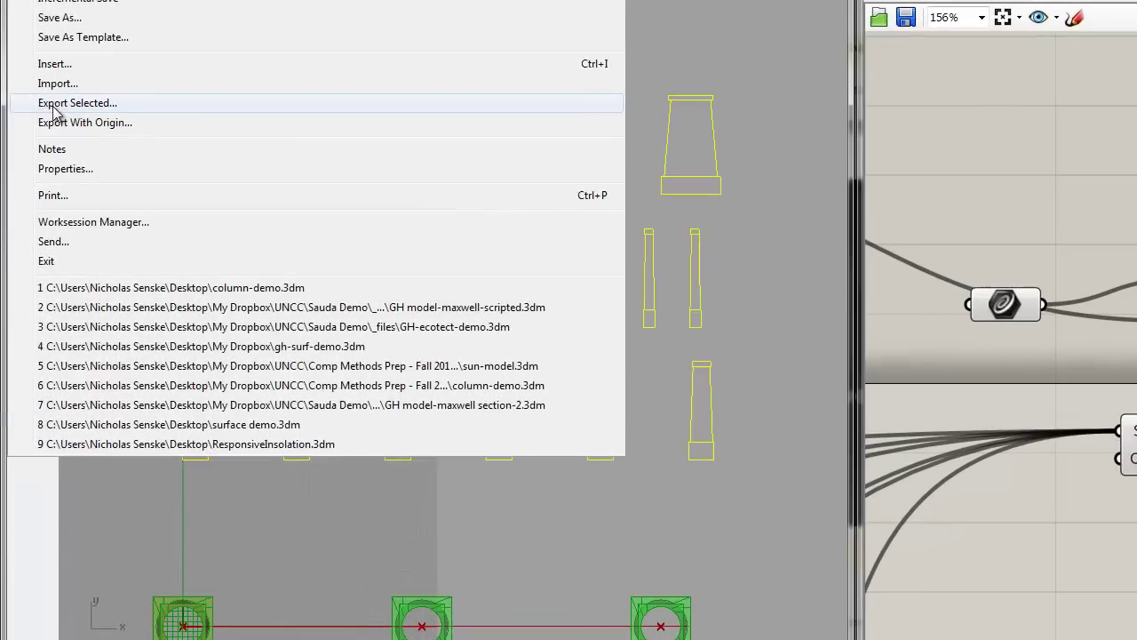
click(53, 103)
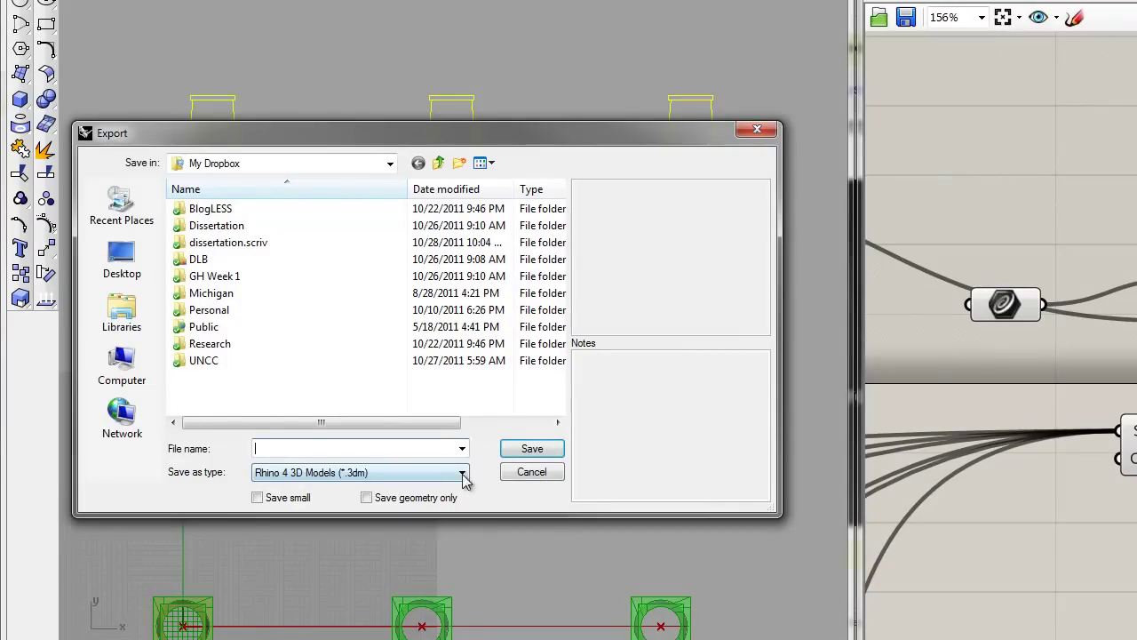
click(460, 472)
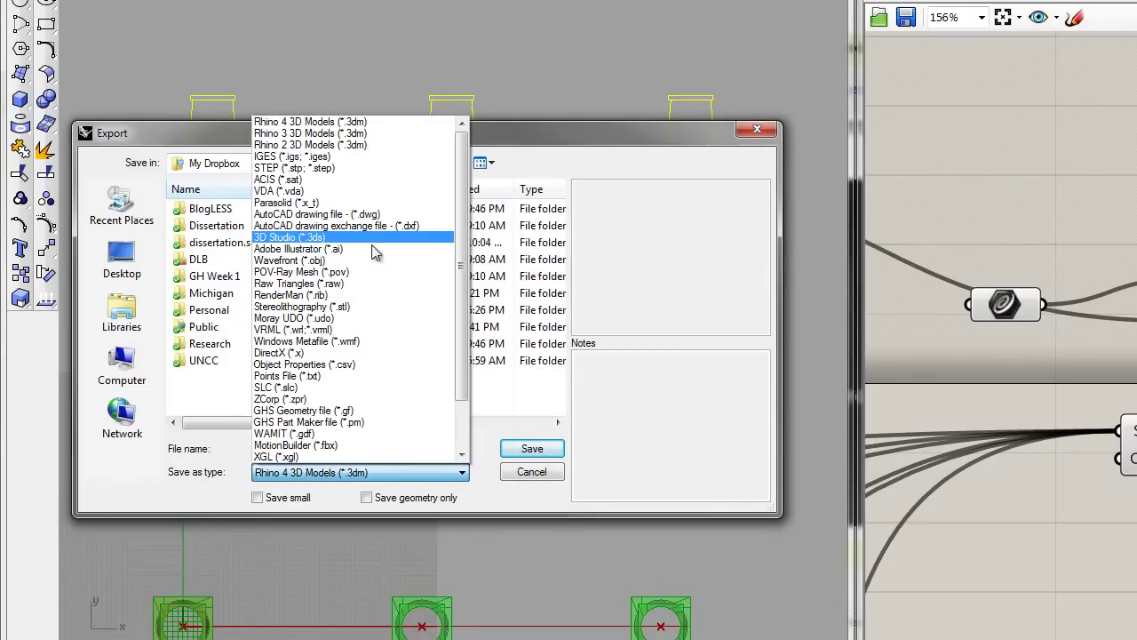
scroll(364, 320, down, 1)
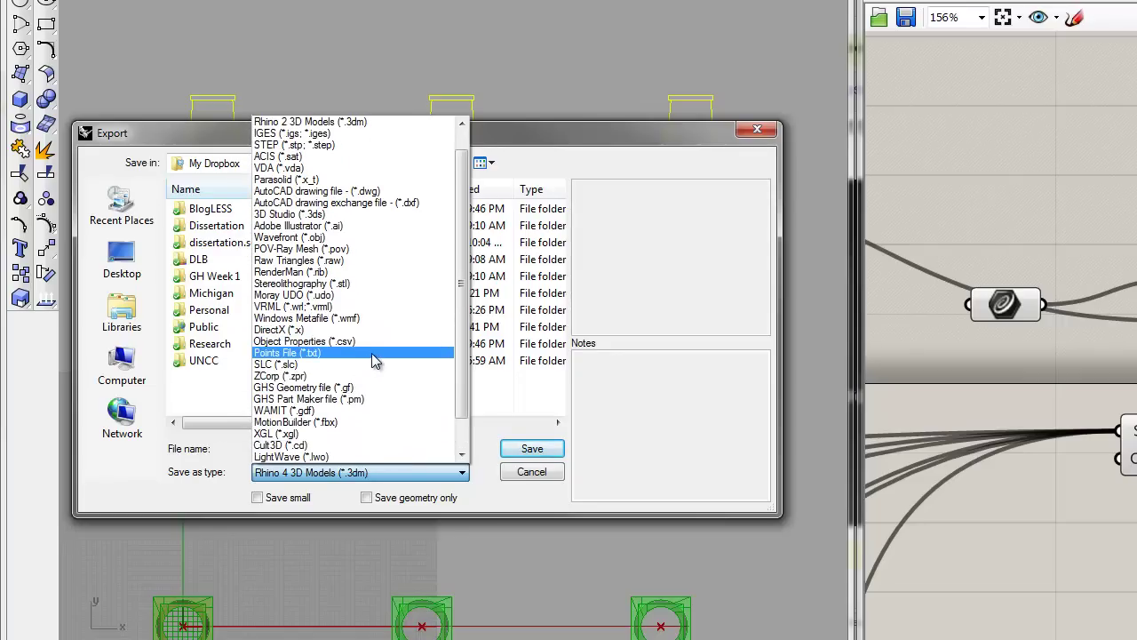
scroll(372, 352, down, 1)
scroll(374, 359, up, 2)
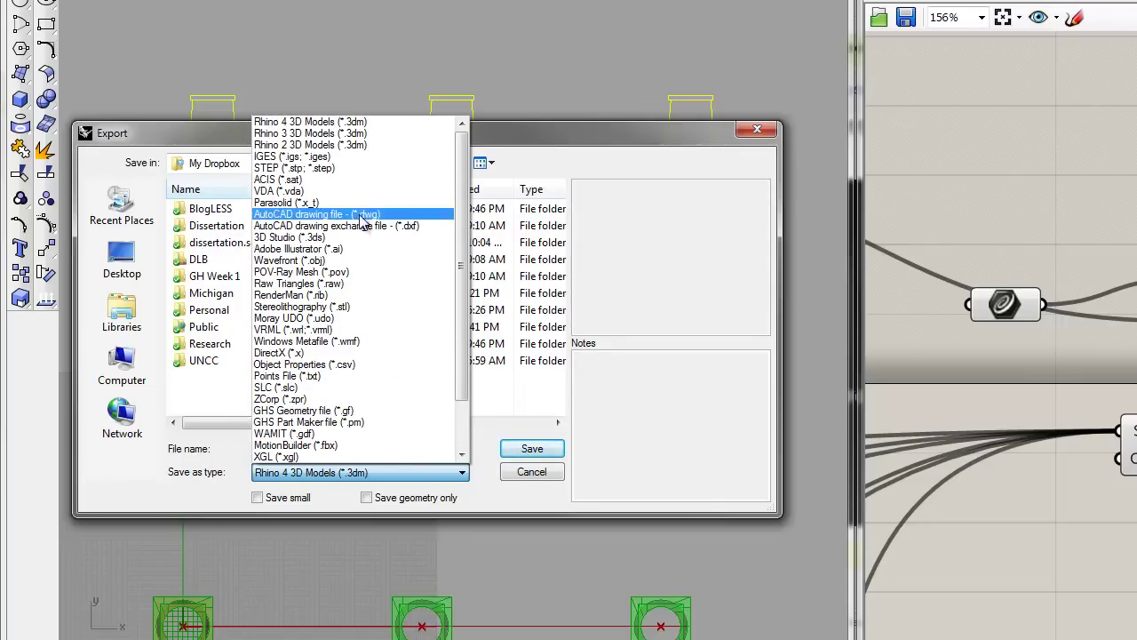
click(366, 216)
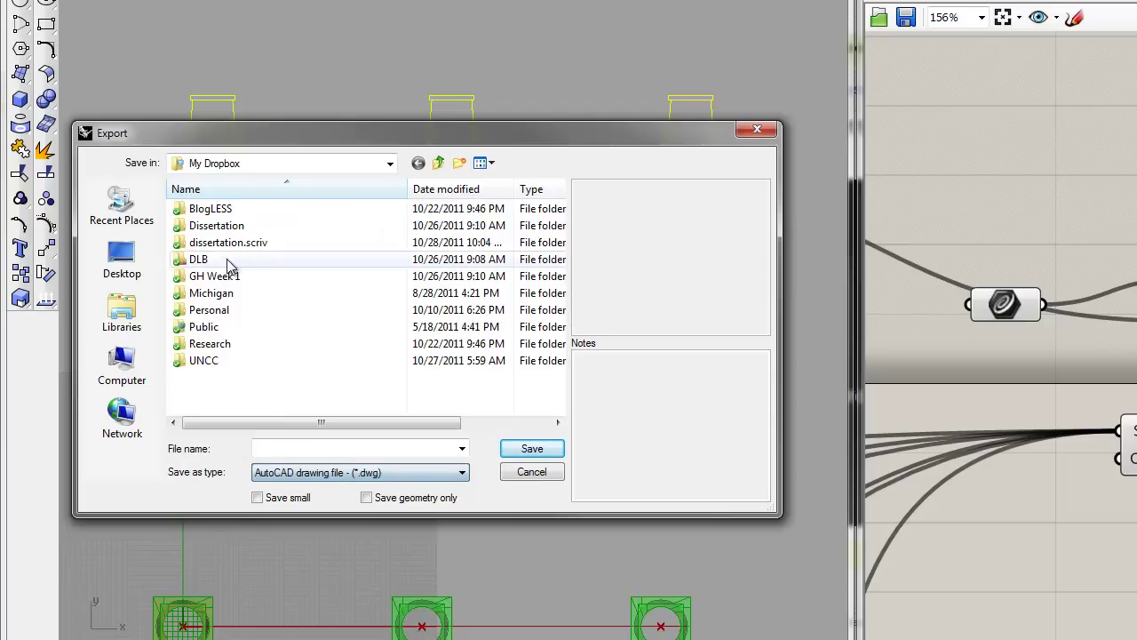